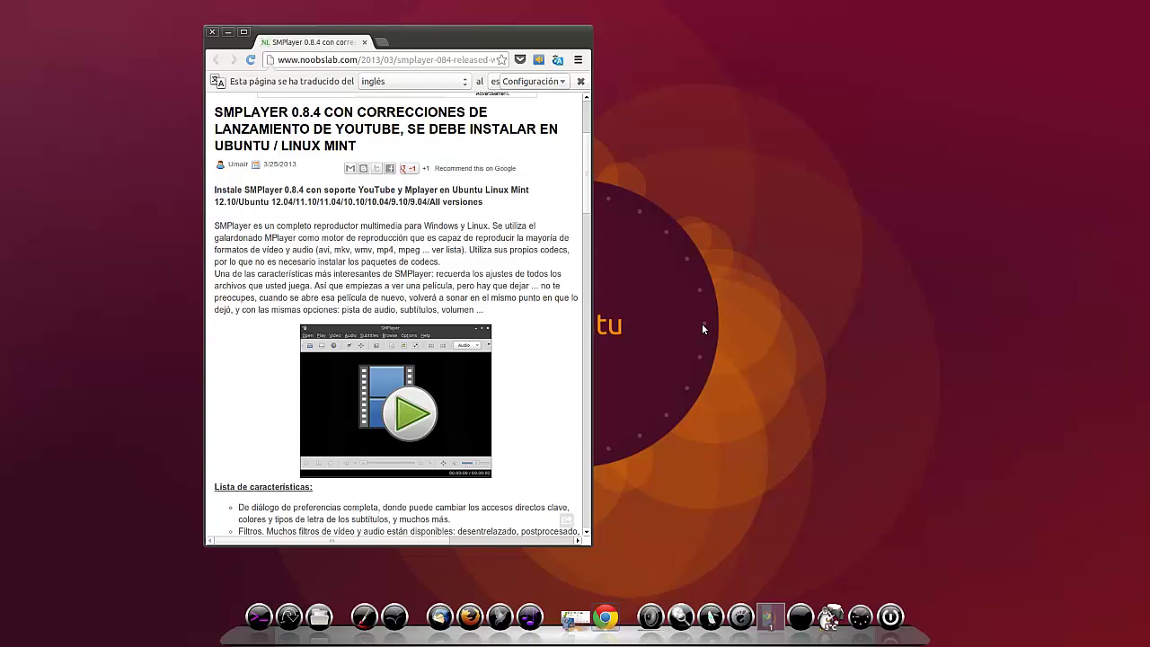
Read the SMPlayer 0.8.4 article from its introduction and feature list through to the terminal installation commands.
scroll(558, 388, down, 2)
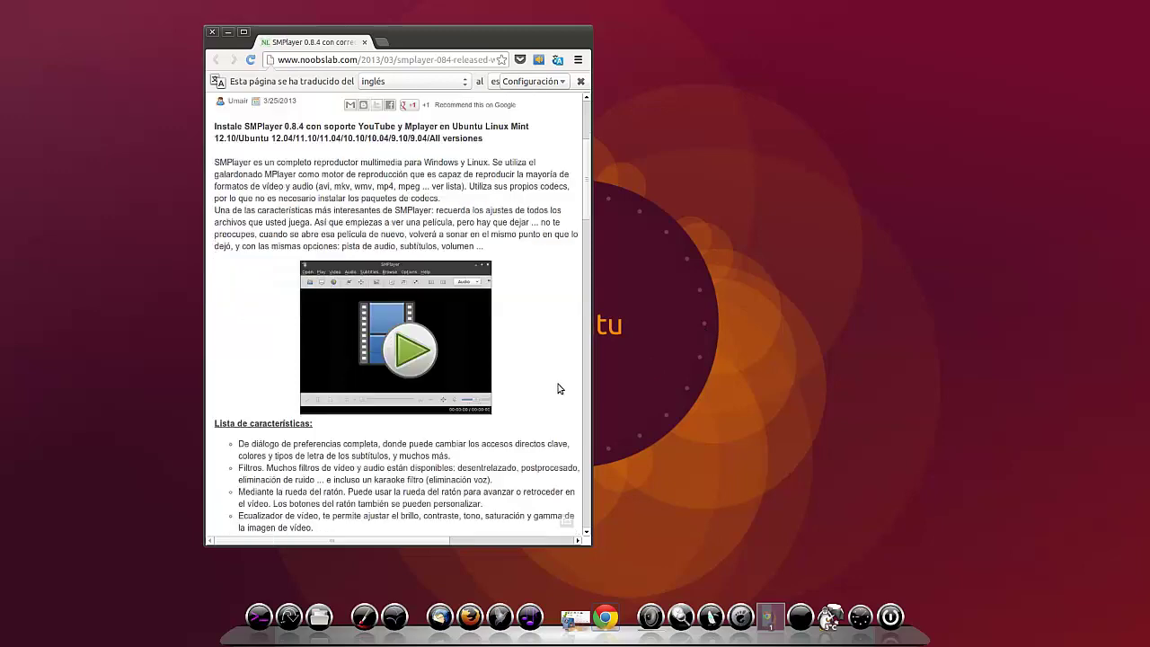
scroll(558, 388, down, 1)
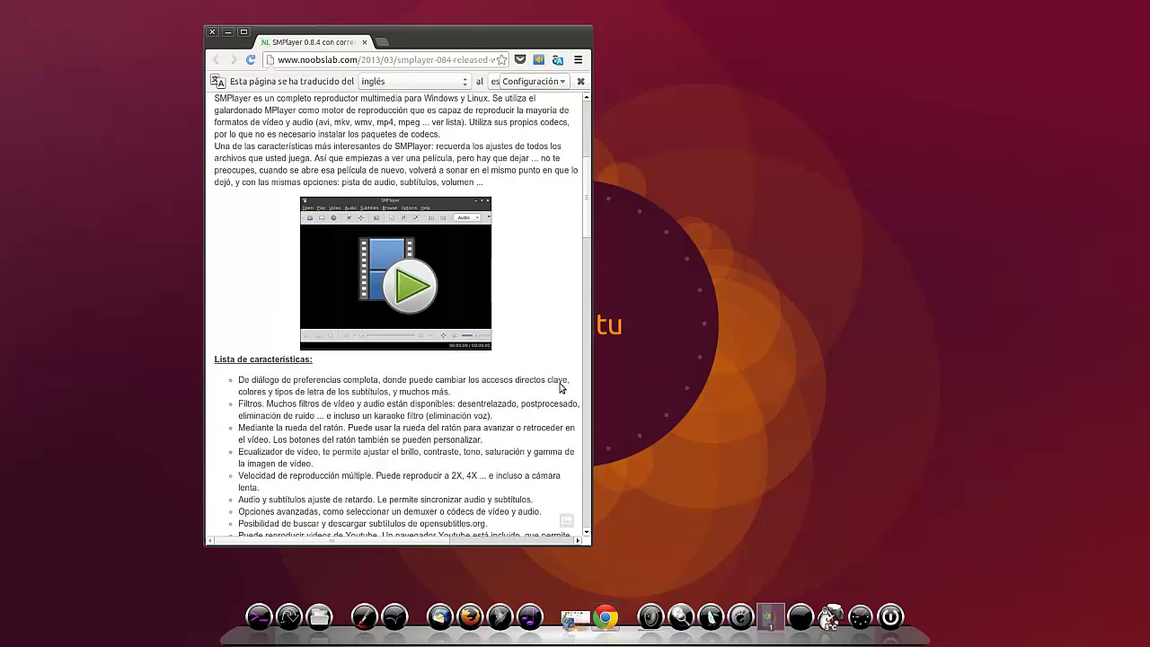
scroll(560, 383, down, 2)
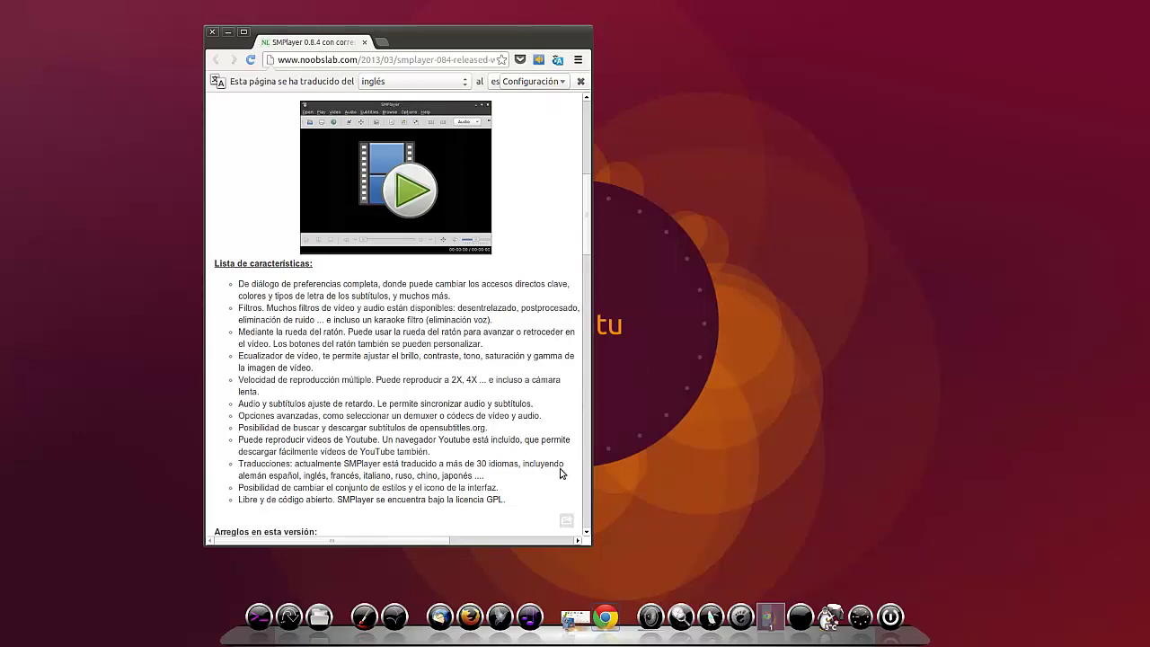
scroll(559, 468, down, 2)
scroll(557, 466, down, 2)
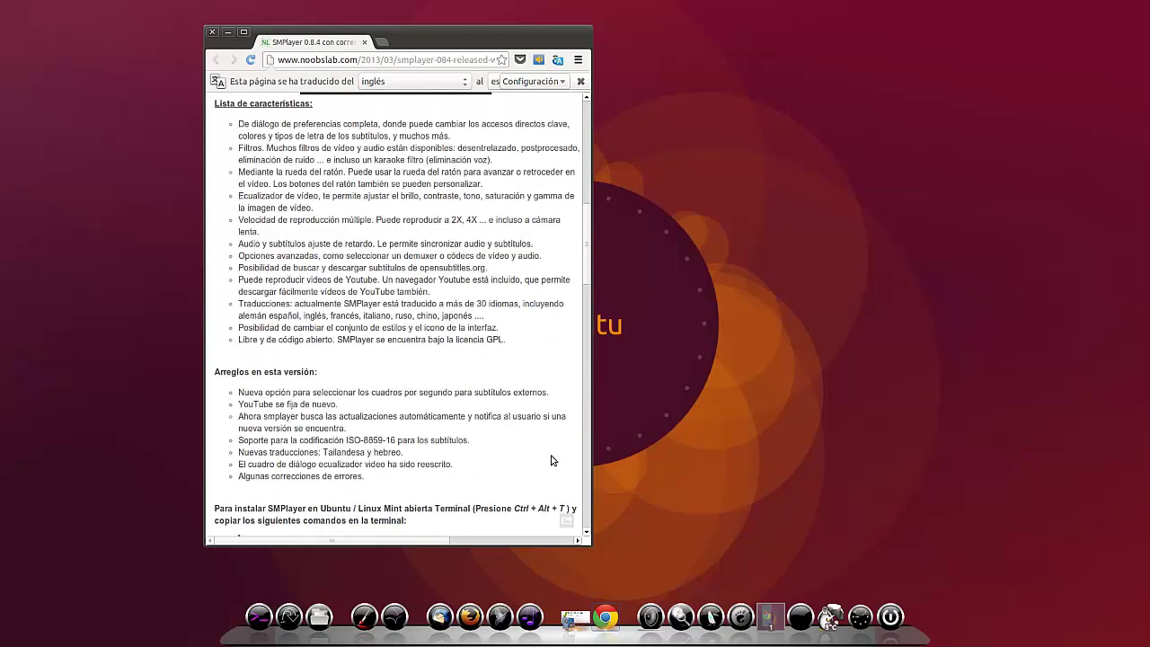
scroll(528, 459, down, 1)
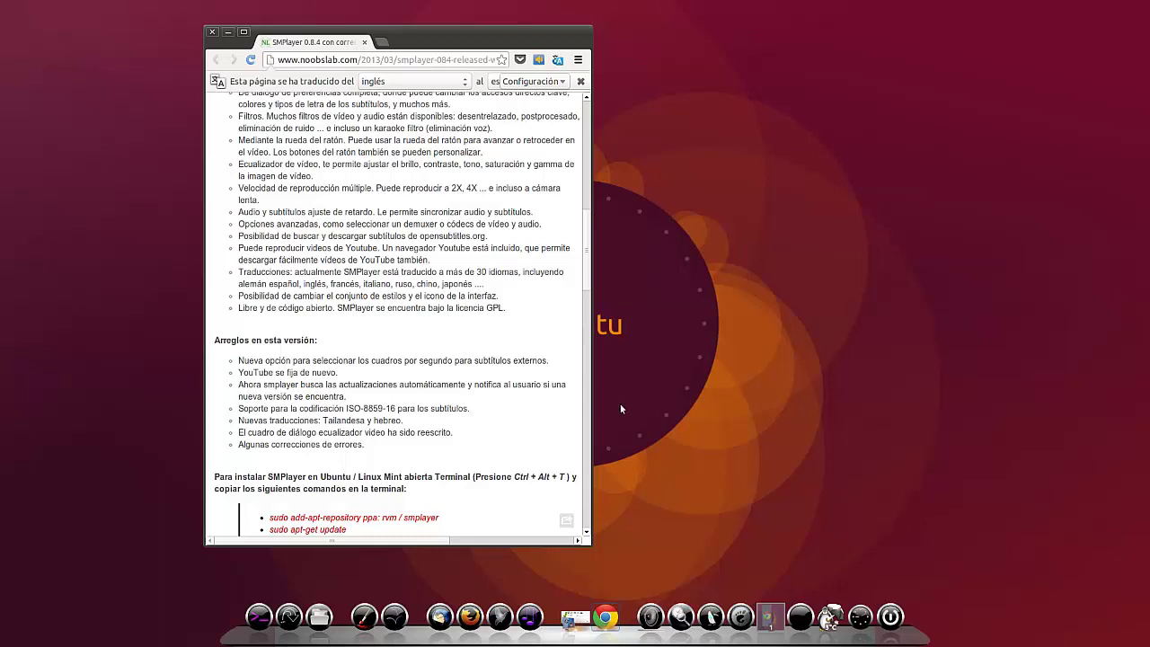
scroll(511, 402, down, 2)
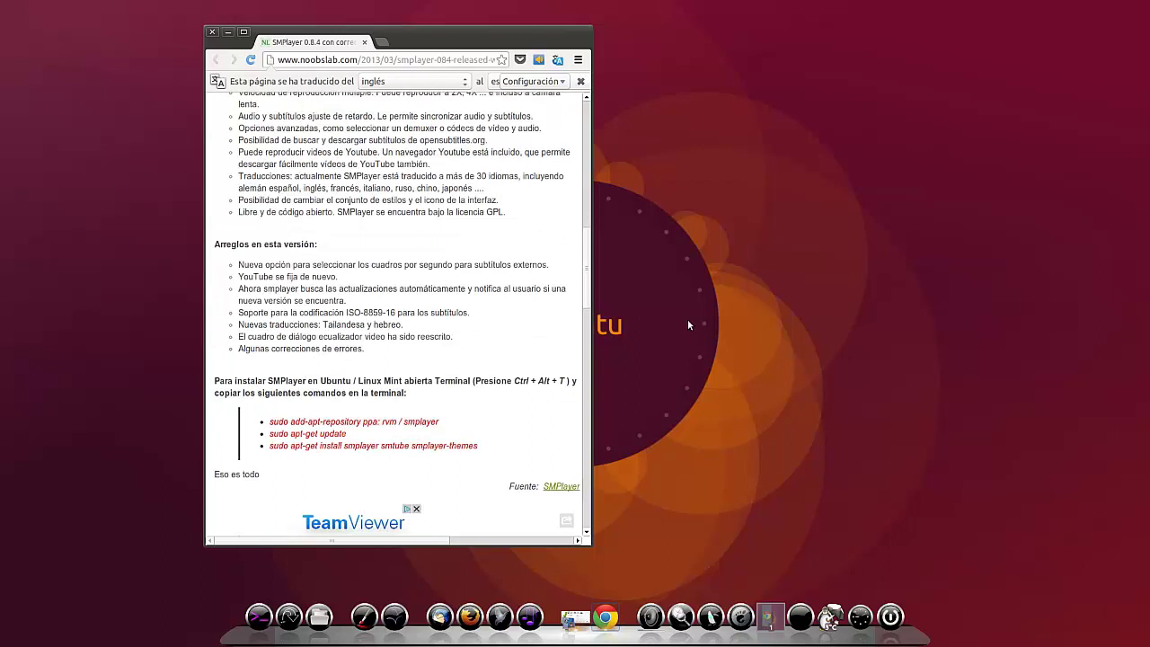
Open a terminal and arrange it side by side with the browser window so the article's commands stay readable.
key(ctrl+alt+t)
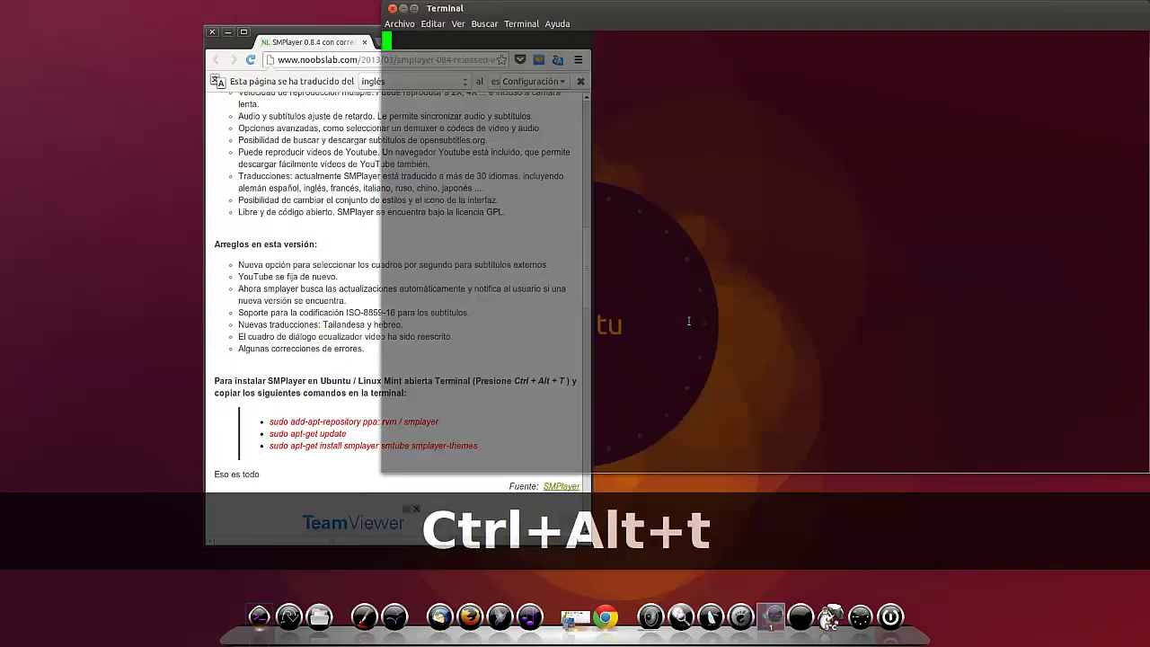
drag(324, 31, 143, 27)
drag(655, 17, 678, 43)
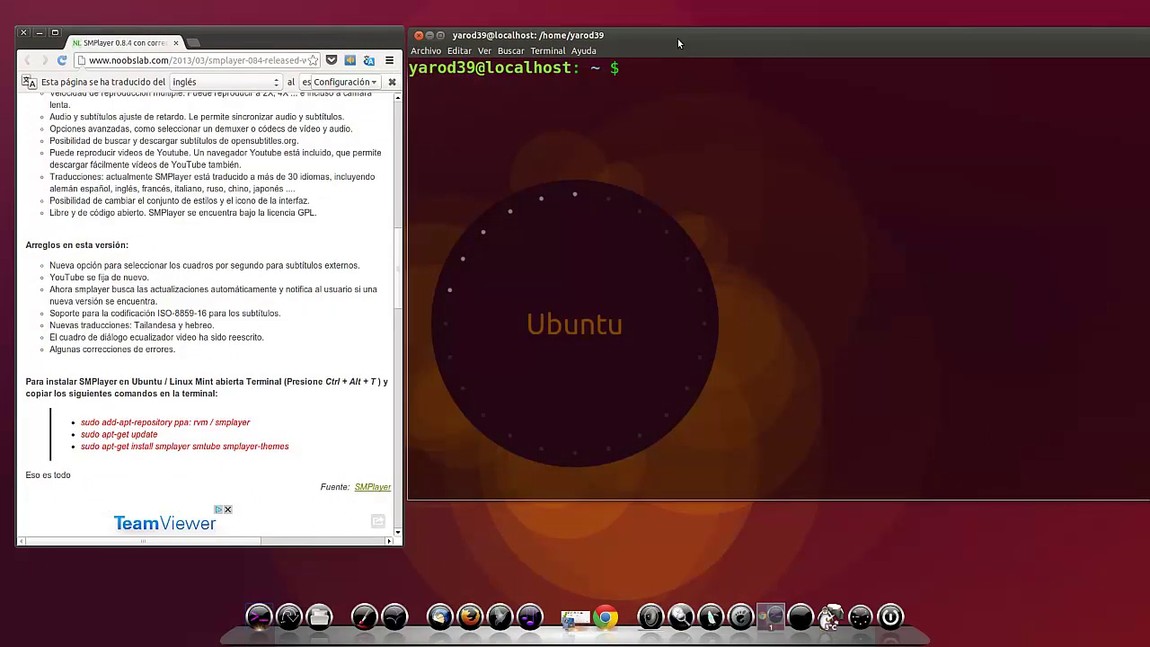
Add the SMPlayer package repository with sudo add-apt-repository ppa:rvm/smplayer and confirm the addition.
text(sudo a)
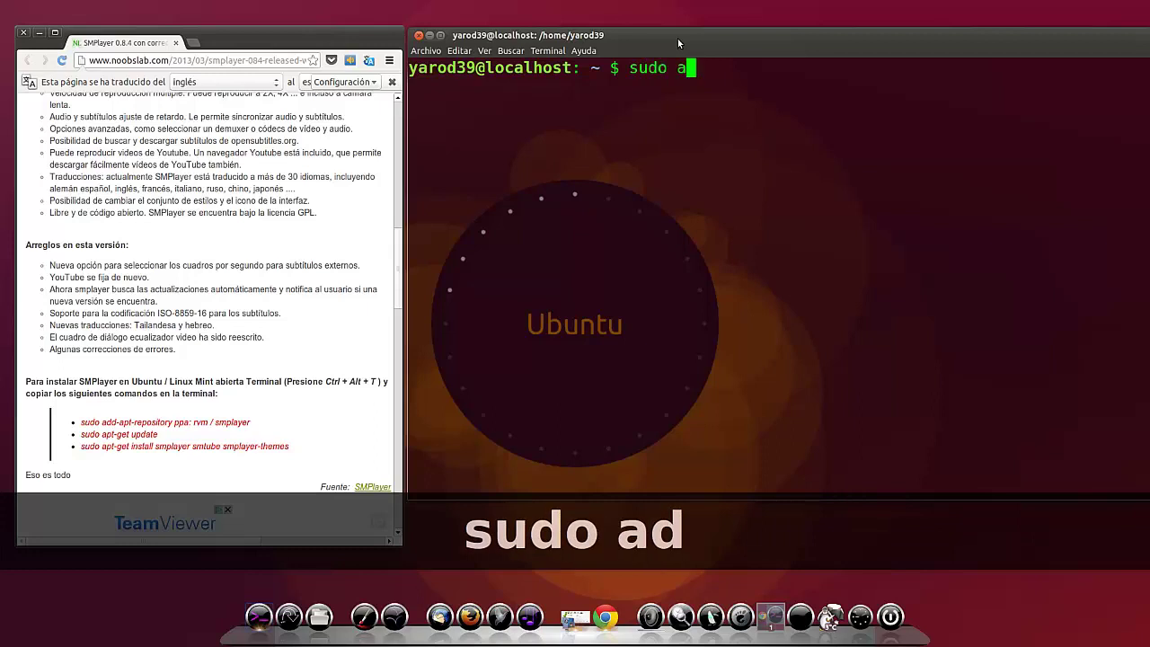
text(dd-apt)
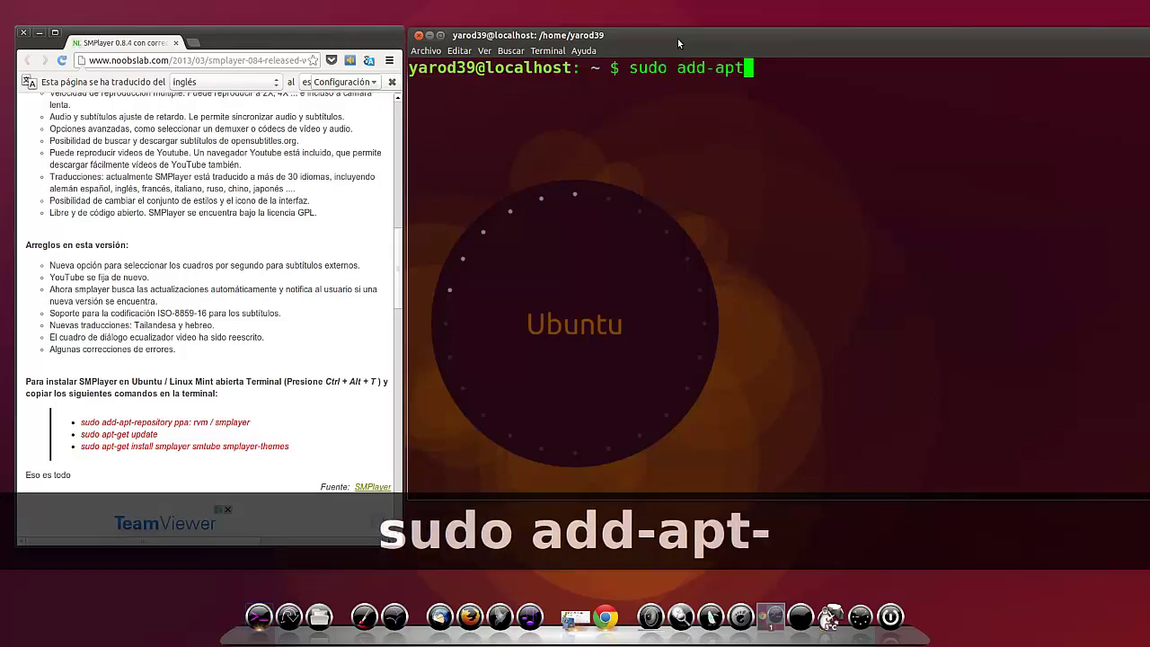
text(-reposit)
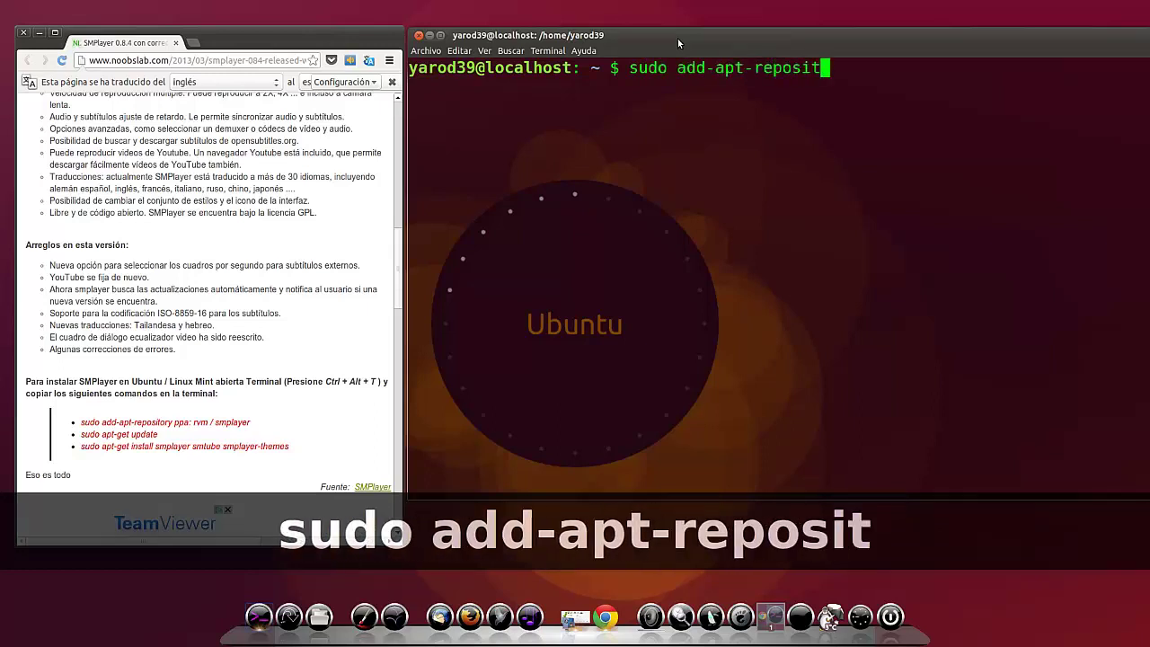
text(ory)
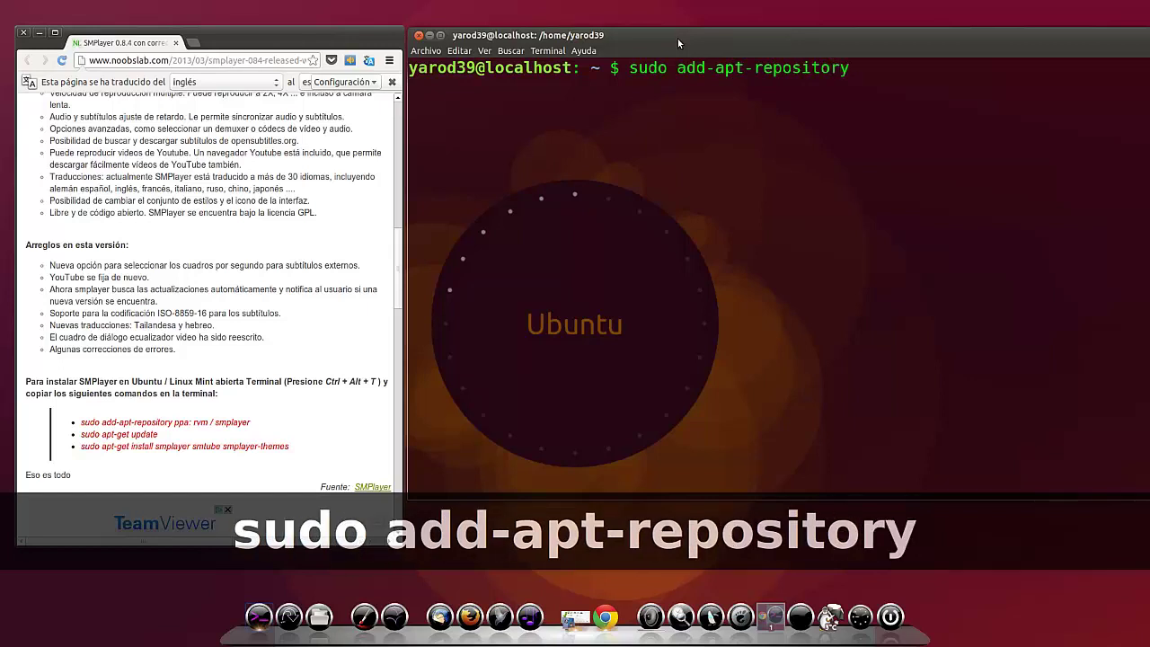
text( ppa:)
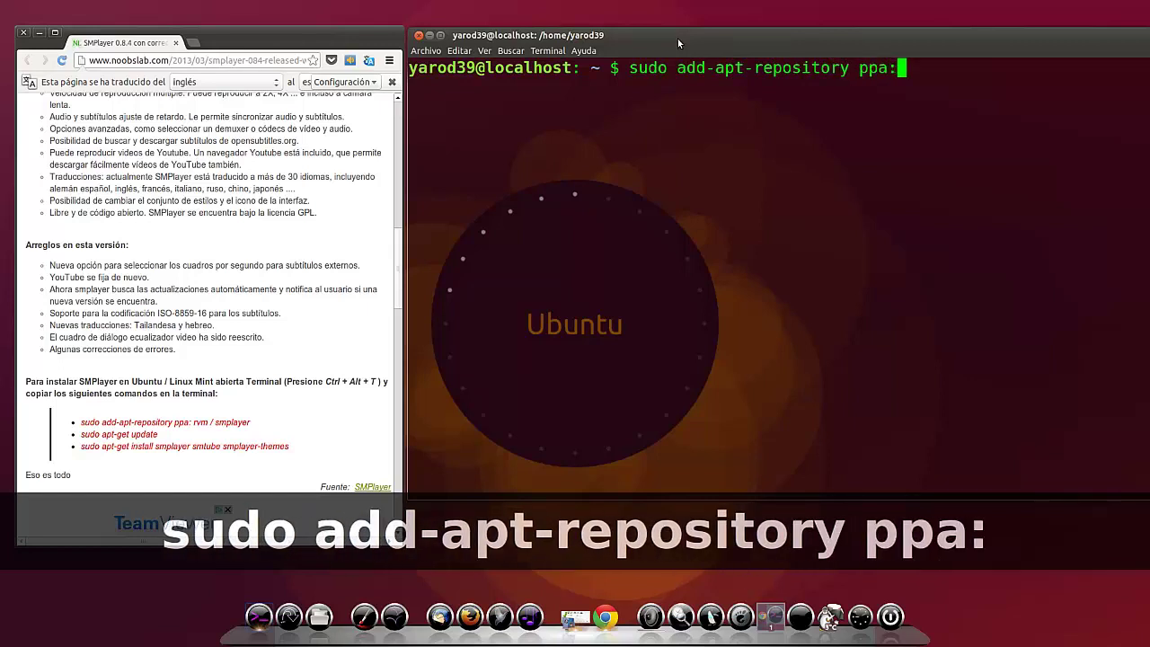
text(rvm)
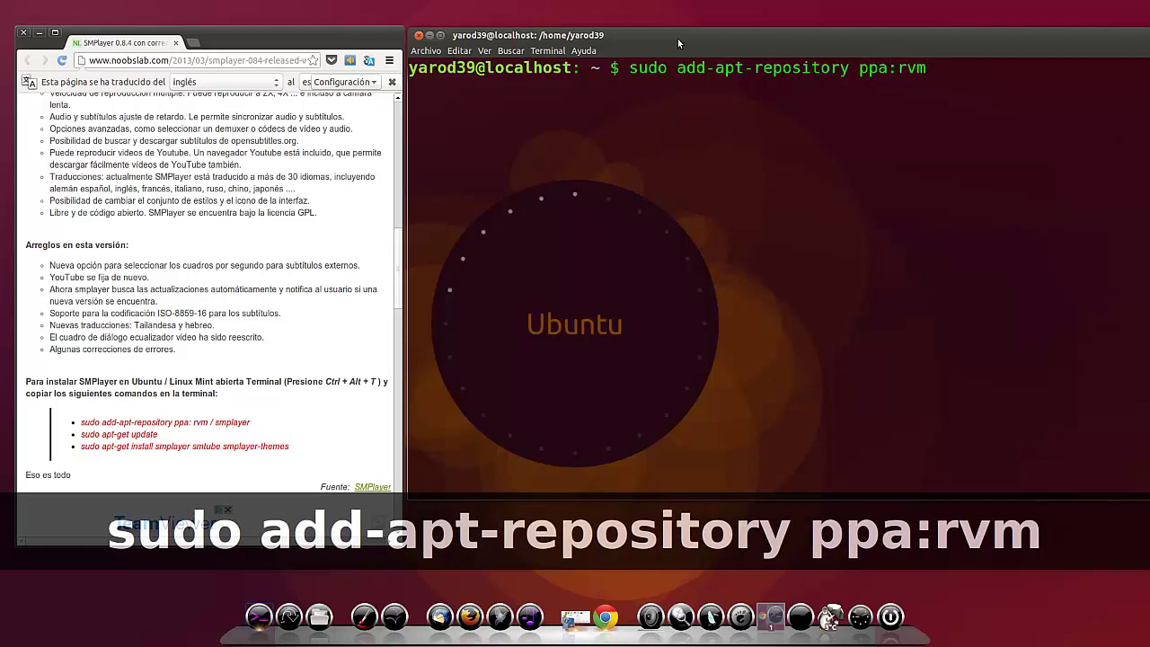
text(/sm)
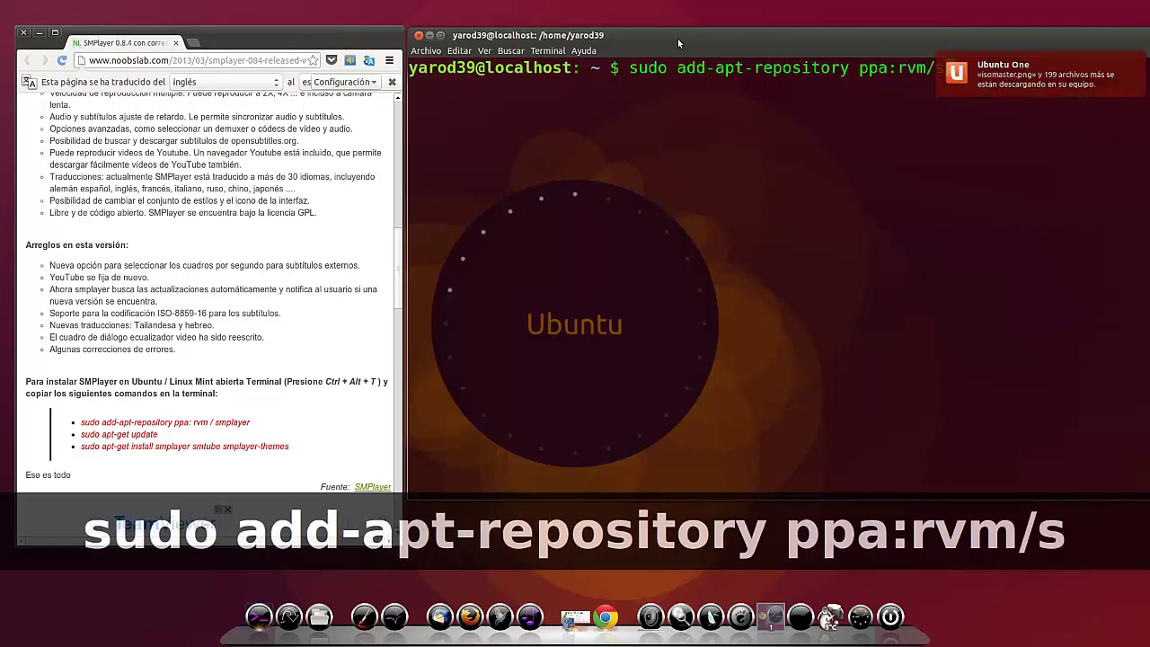
text(pl)
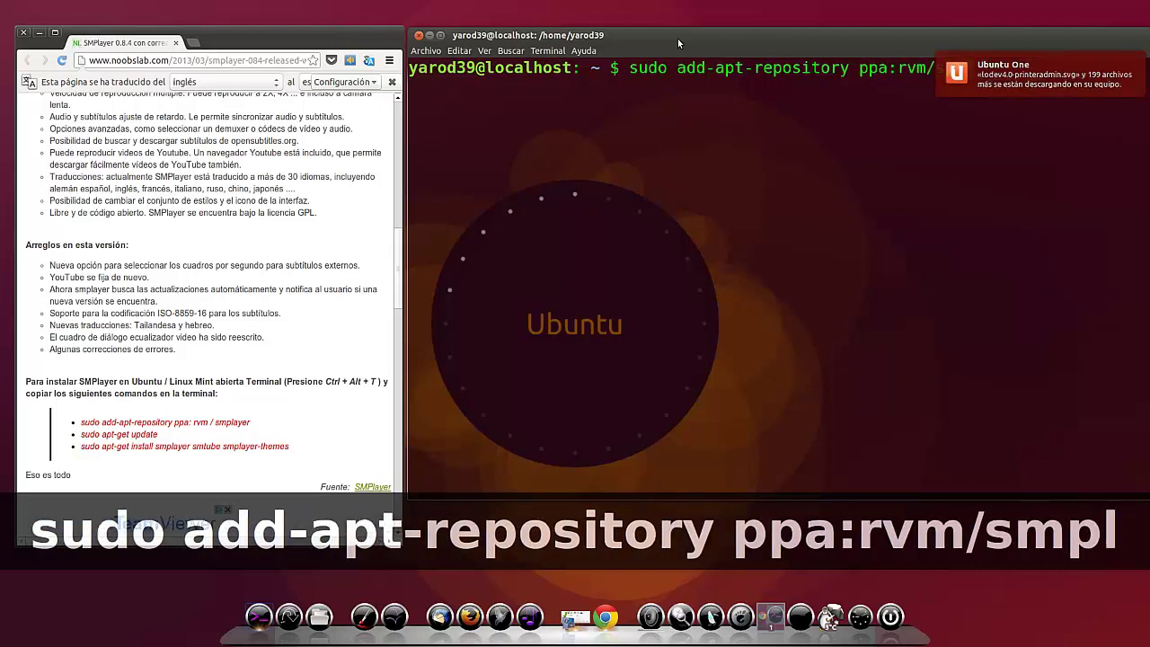
text(ayer)
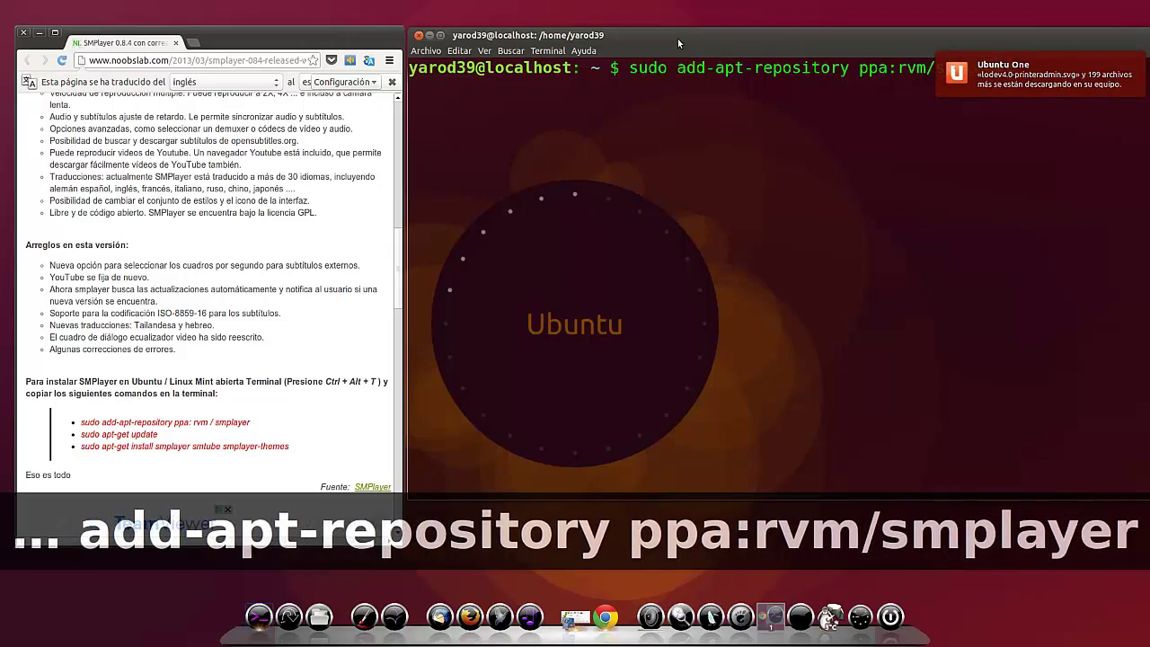
key(Return)
key(Return)
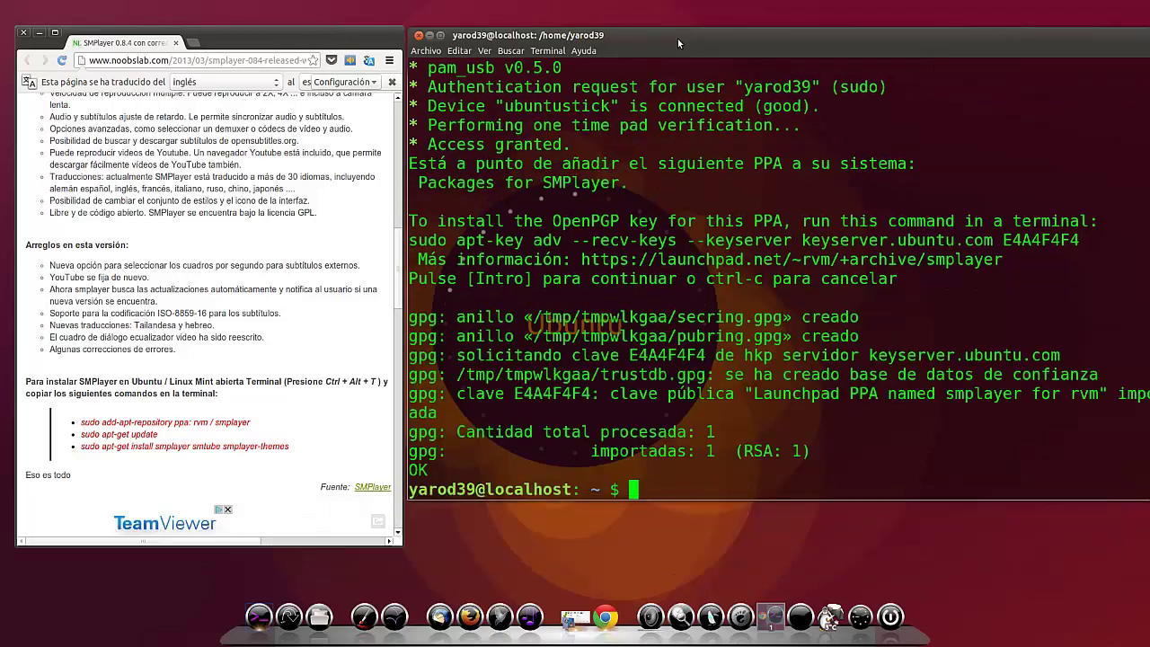
Refresh the package lists by running sudo apt-get update.
text(sudo ap)
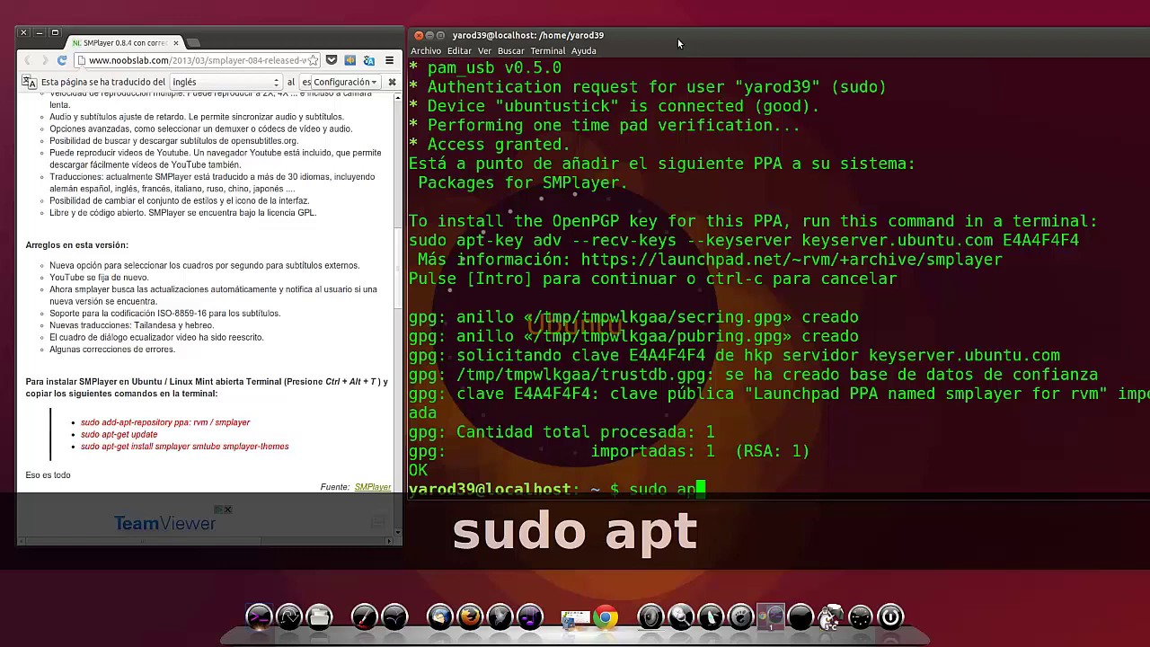
text(t-get up)
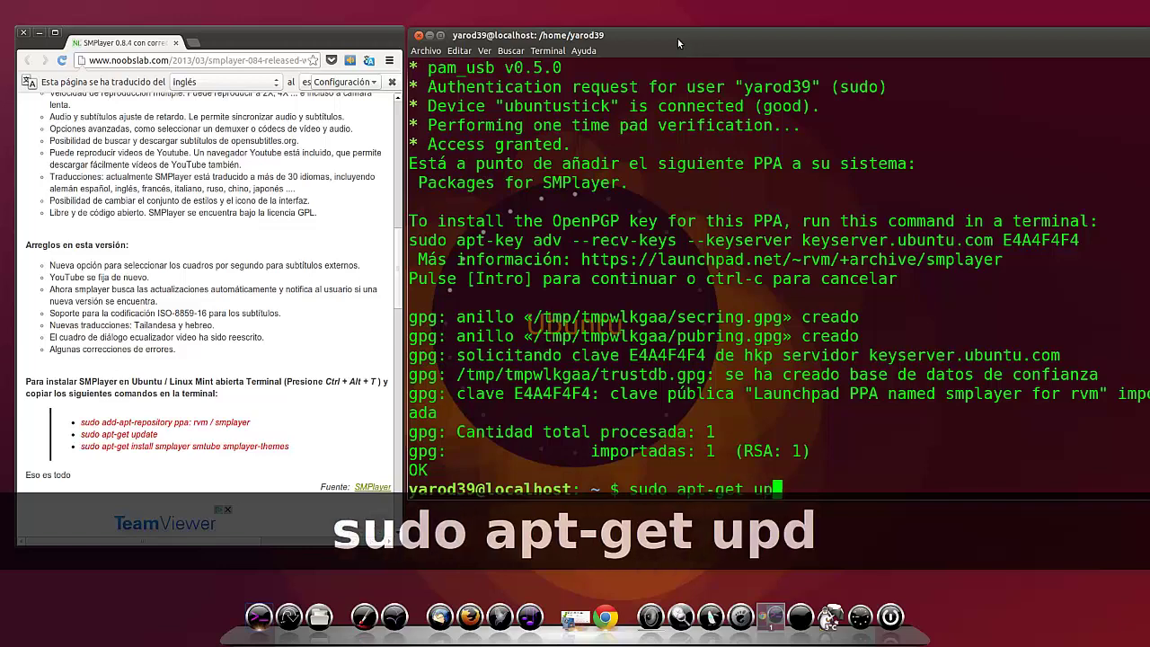
text(date)
key(Return)
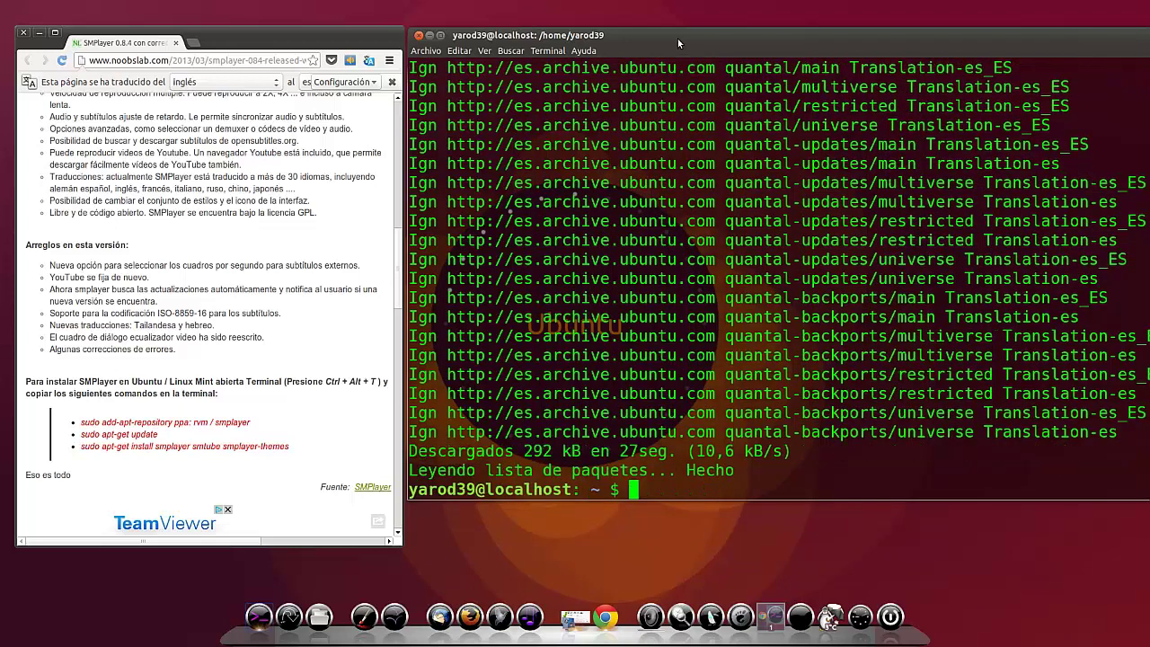
Run sudo apt-get install smplayer smtube smplayer-themes and accept the installation with s.
text(sud)
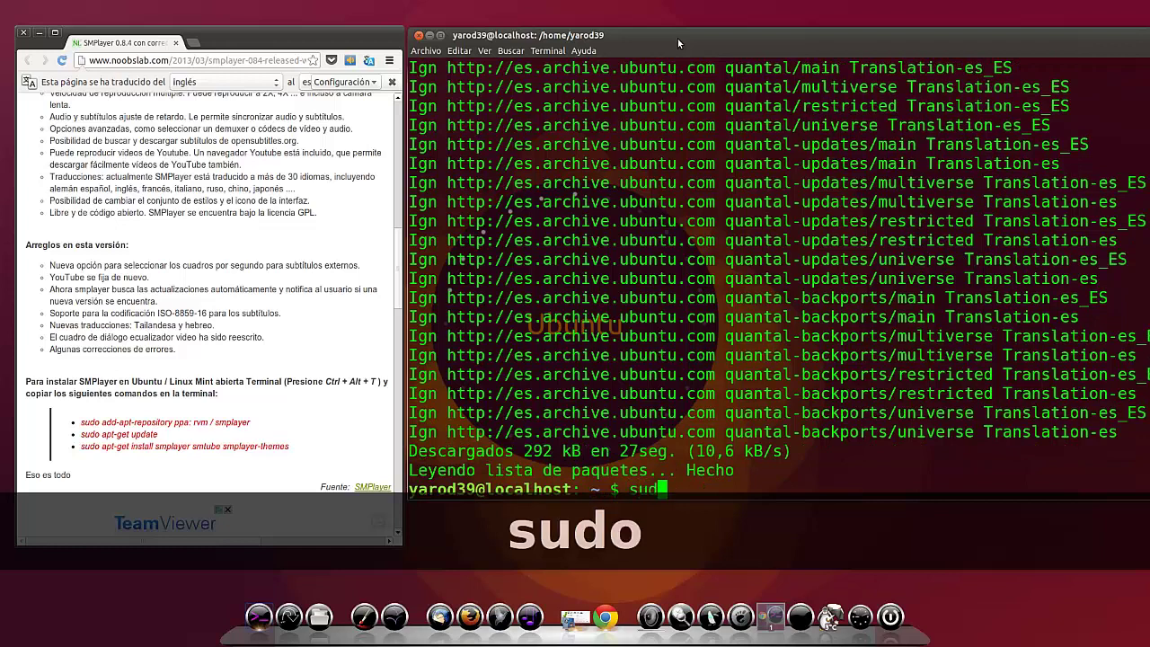
text(o apt-ge)
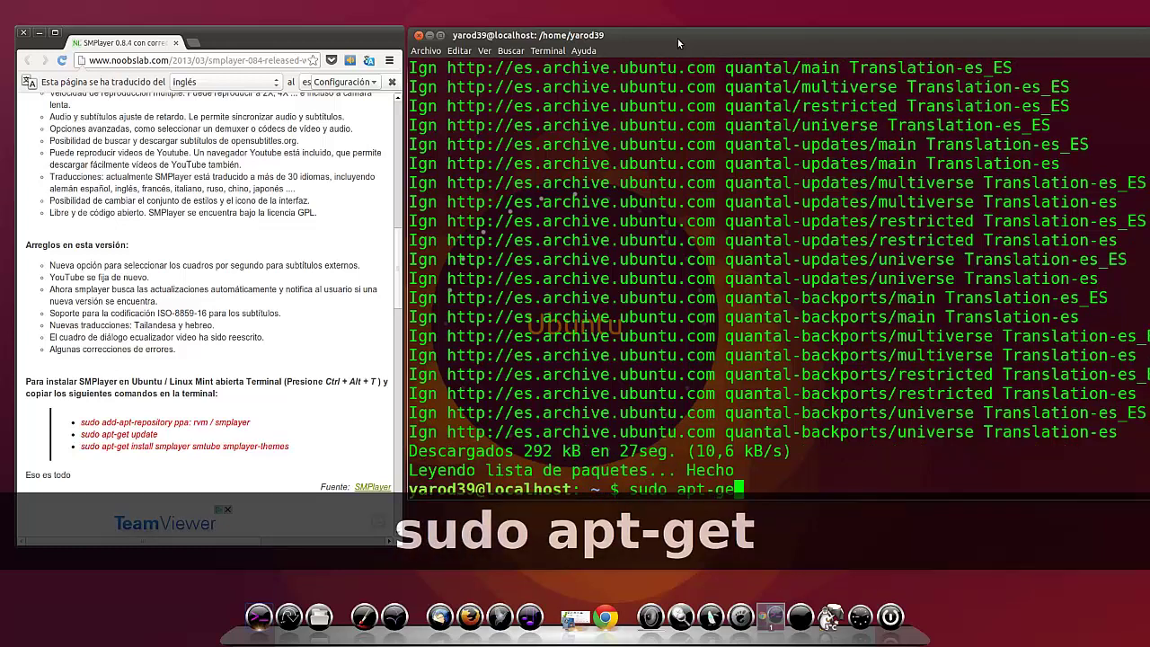
text(t install smp)
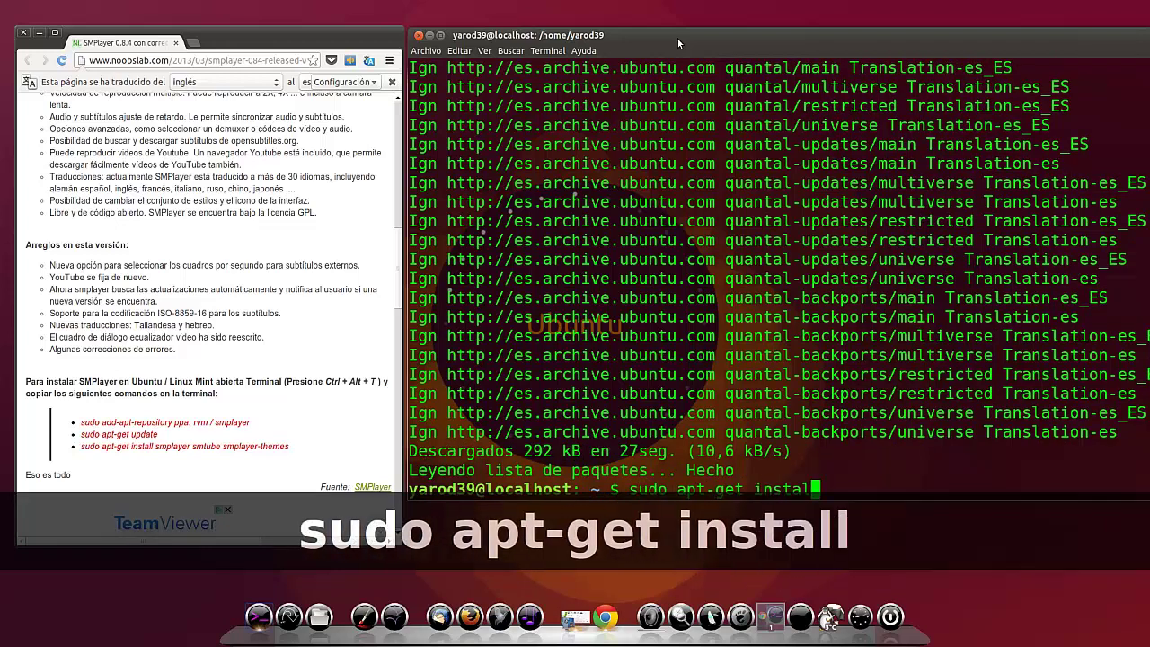
text(lay)
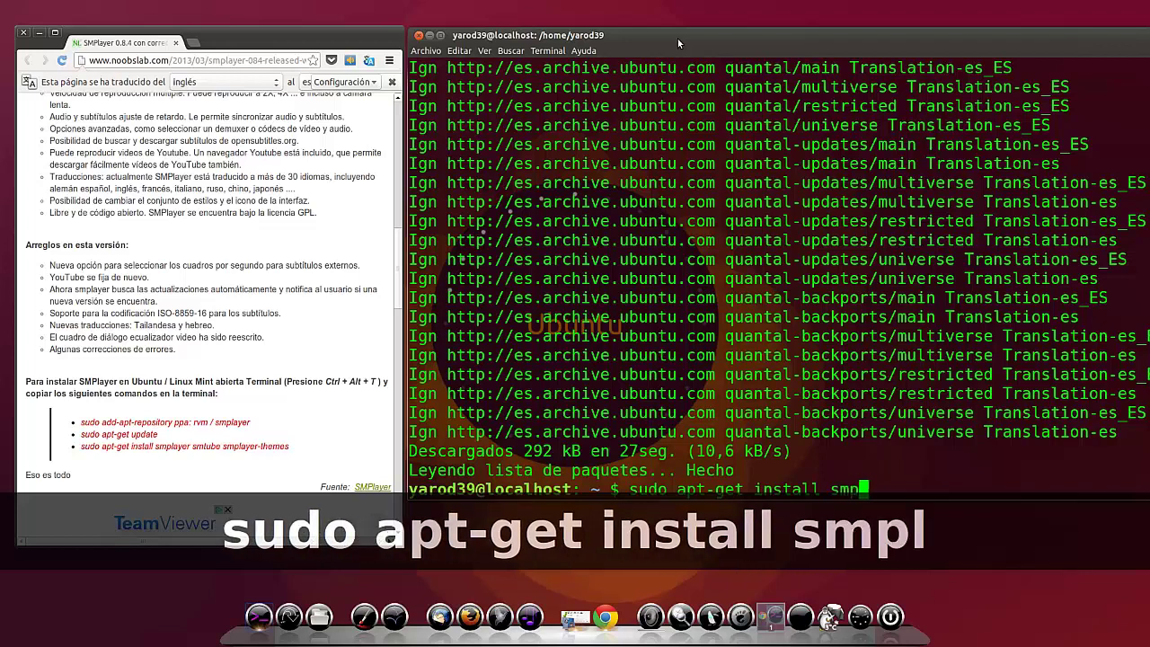
text(er)
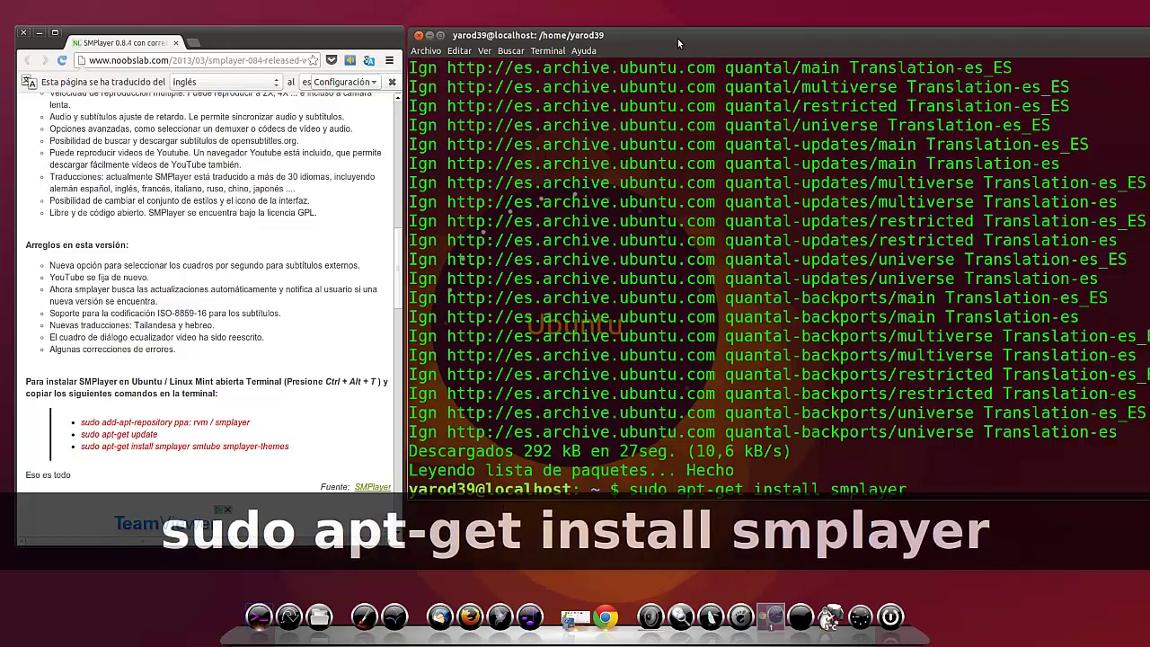
text( smt)
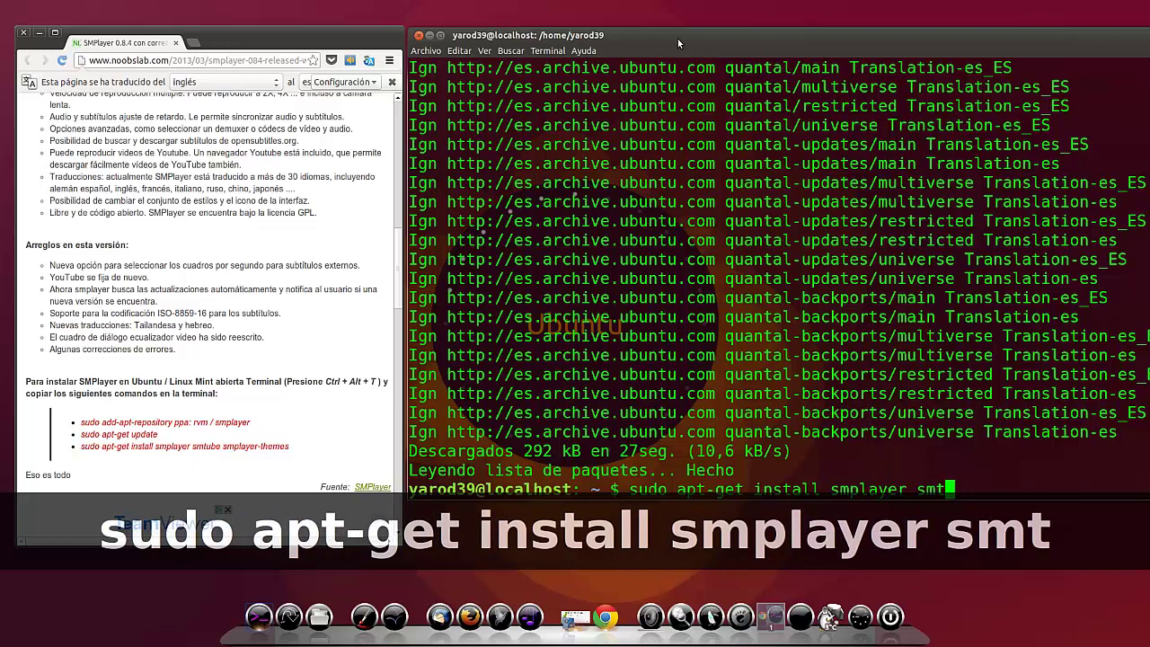
text(ube)
text( smpla)
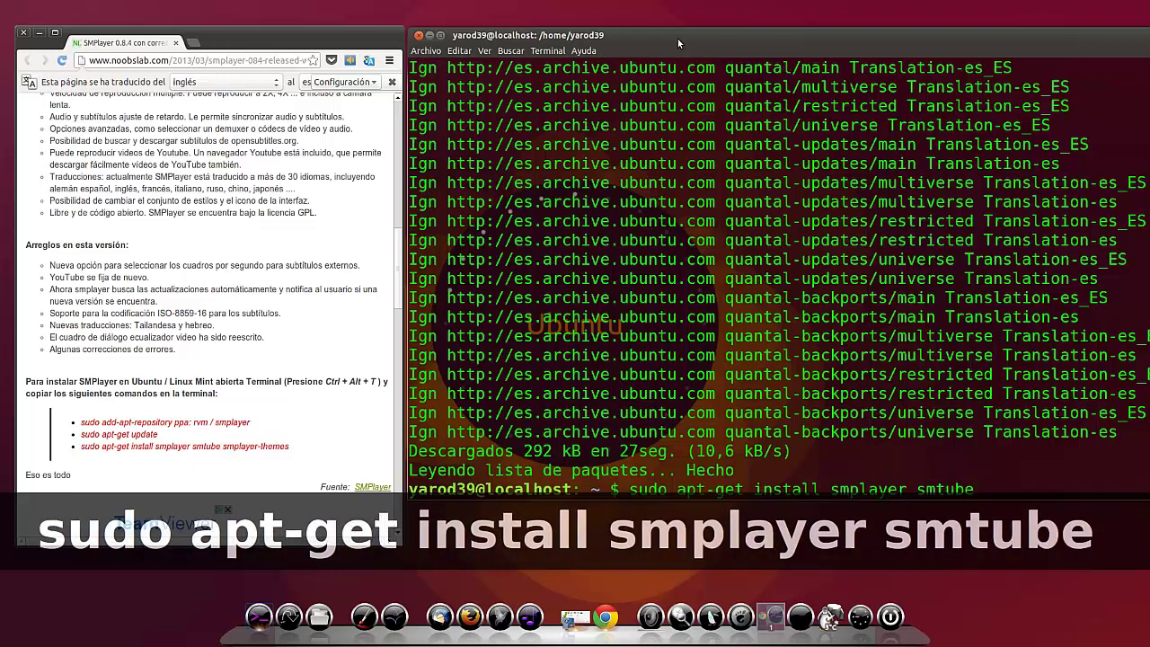
text(ye)
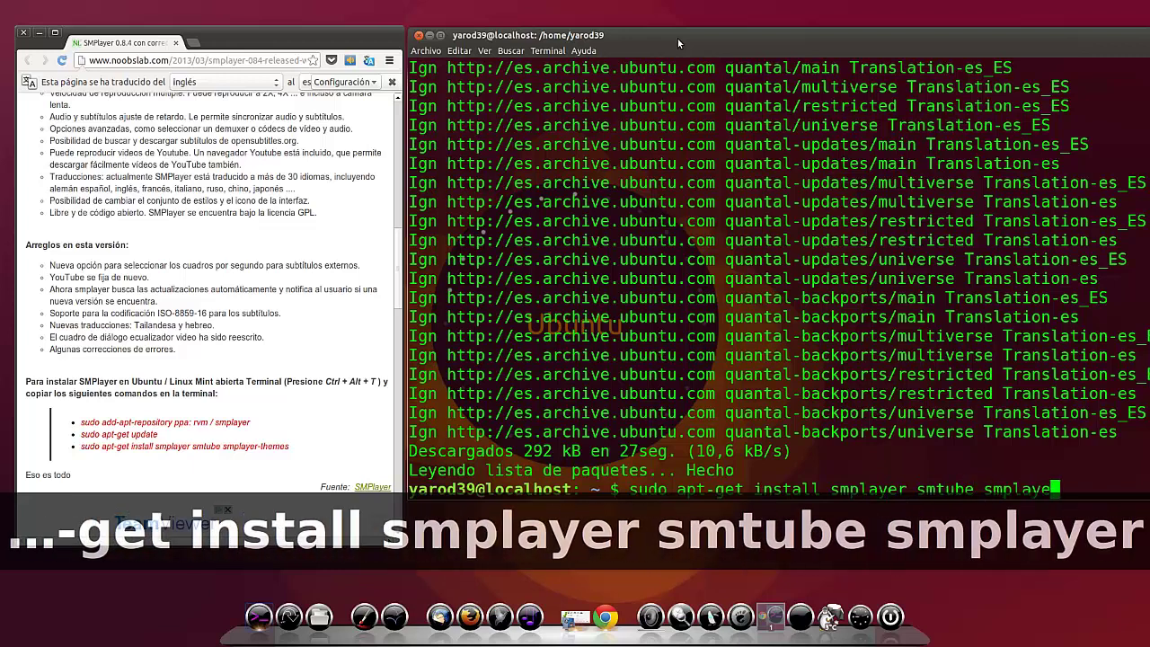
text(r-th)
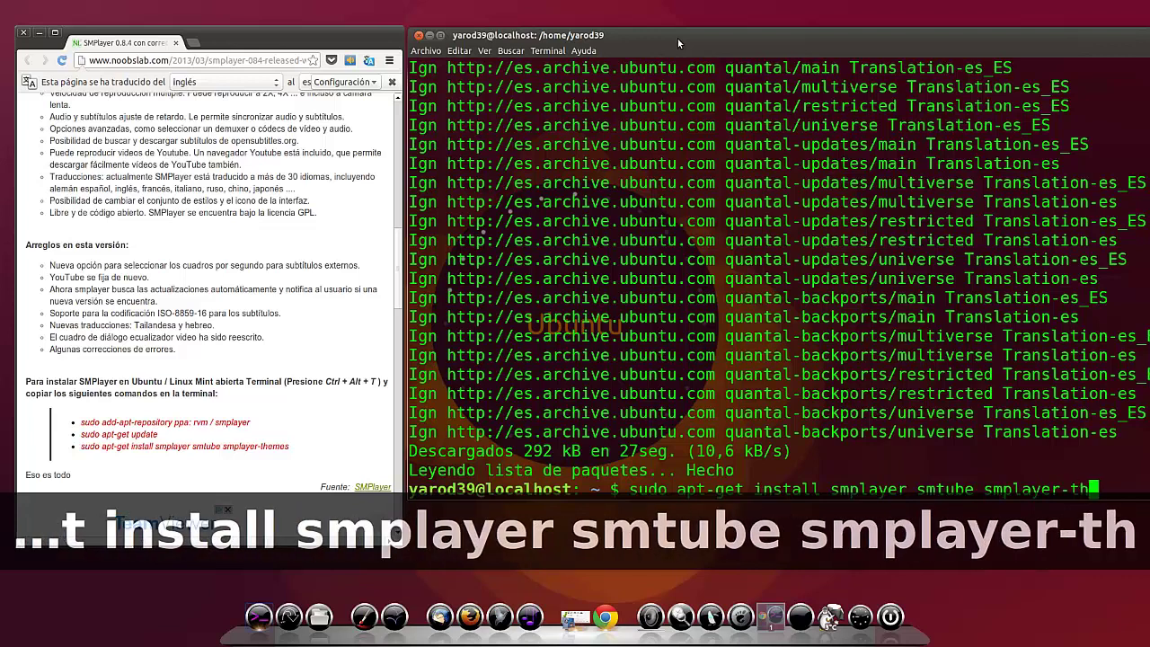
text(emes)
key(Return)
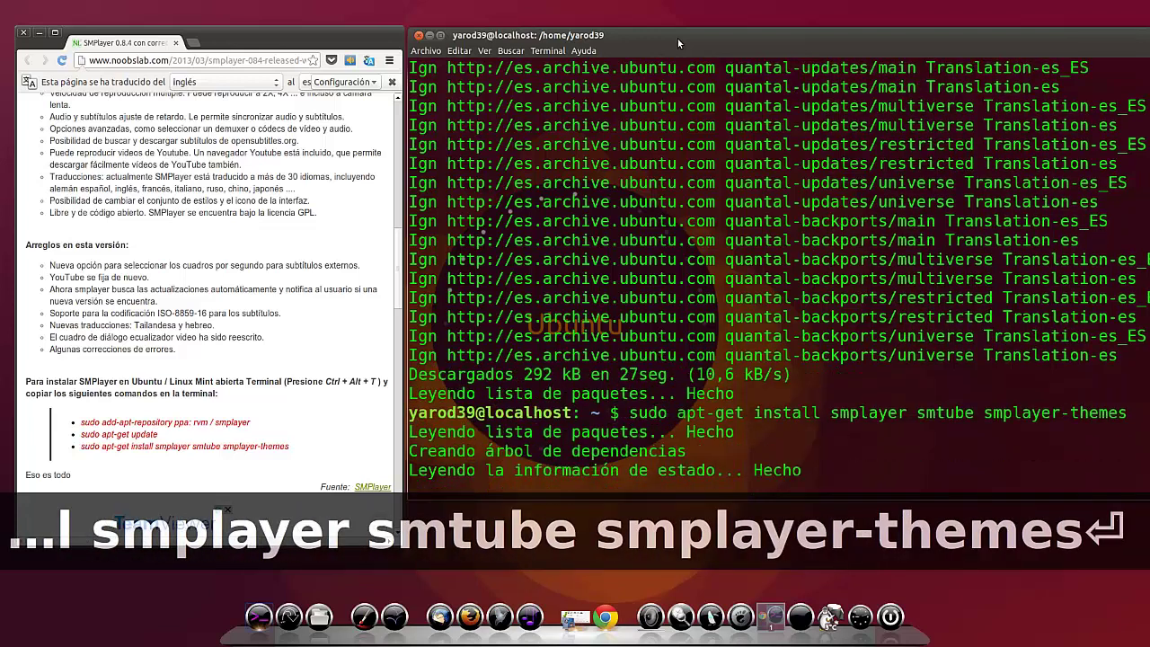
text(s)
key(Return)
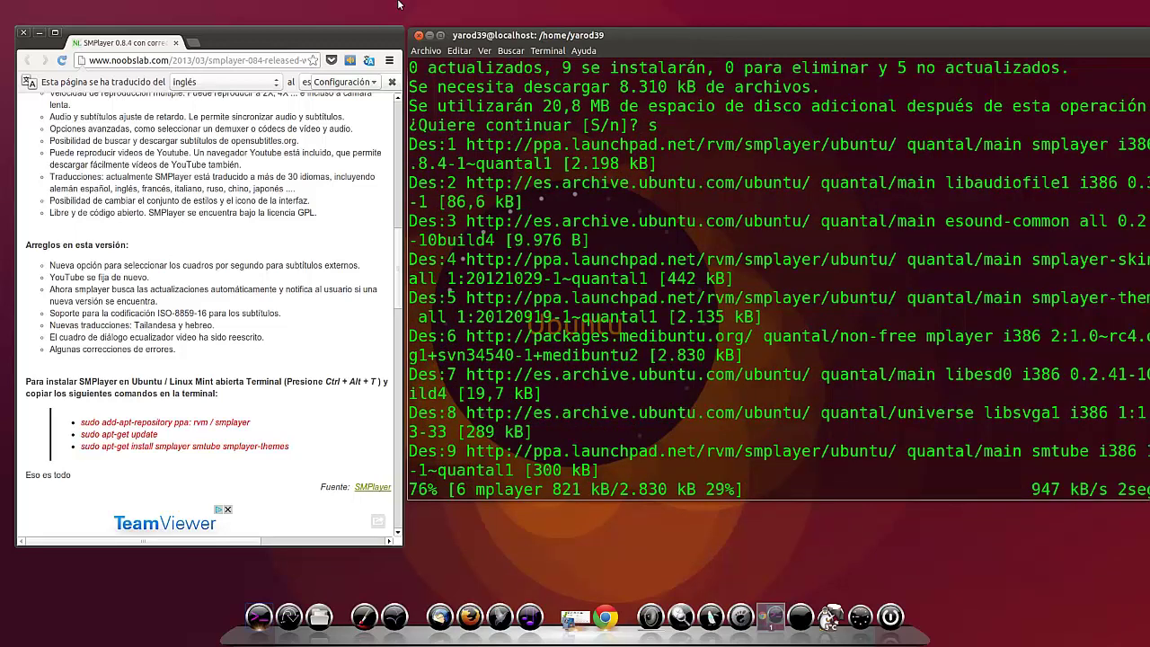
Minimize the browser and centre the terminal on the desktop, closing it with exit once the installation finishes.
click(39, 33)
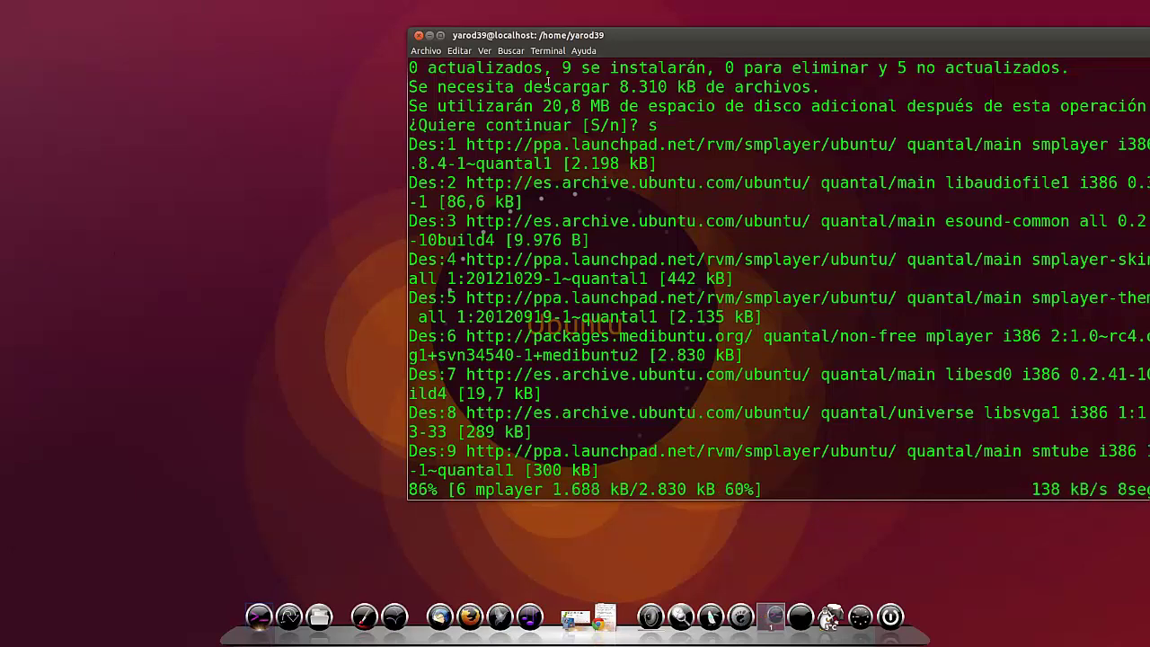
drag(712, 34, 484, 41)
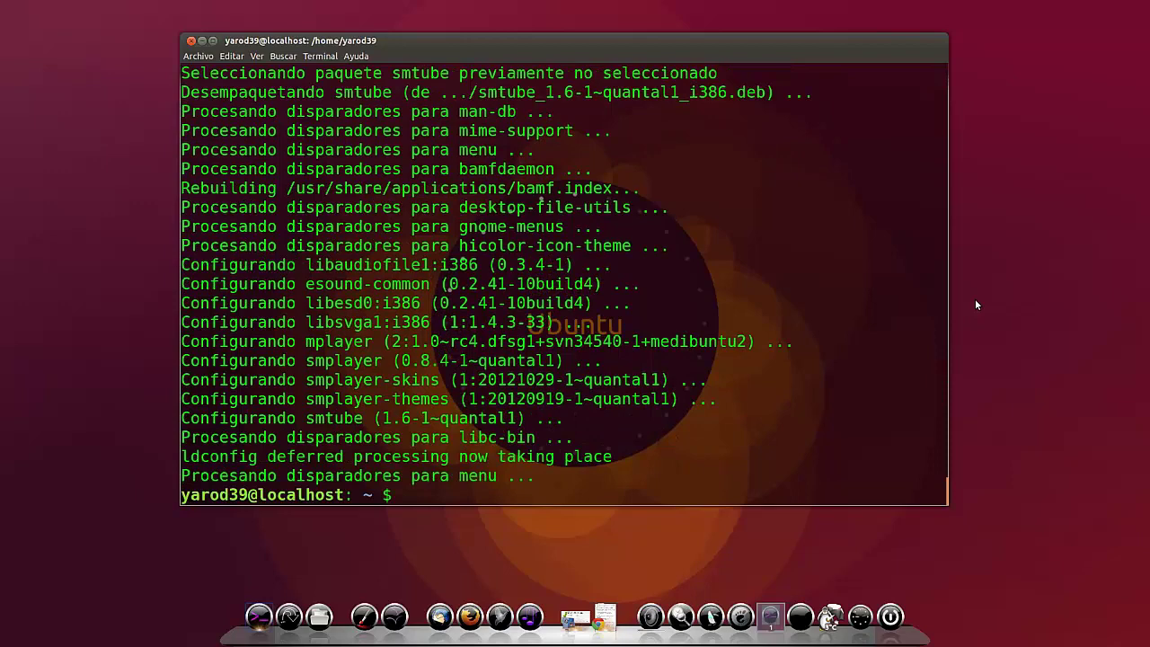
text(exit)
key(Return)
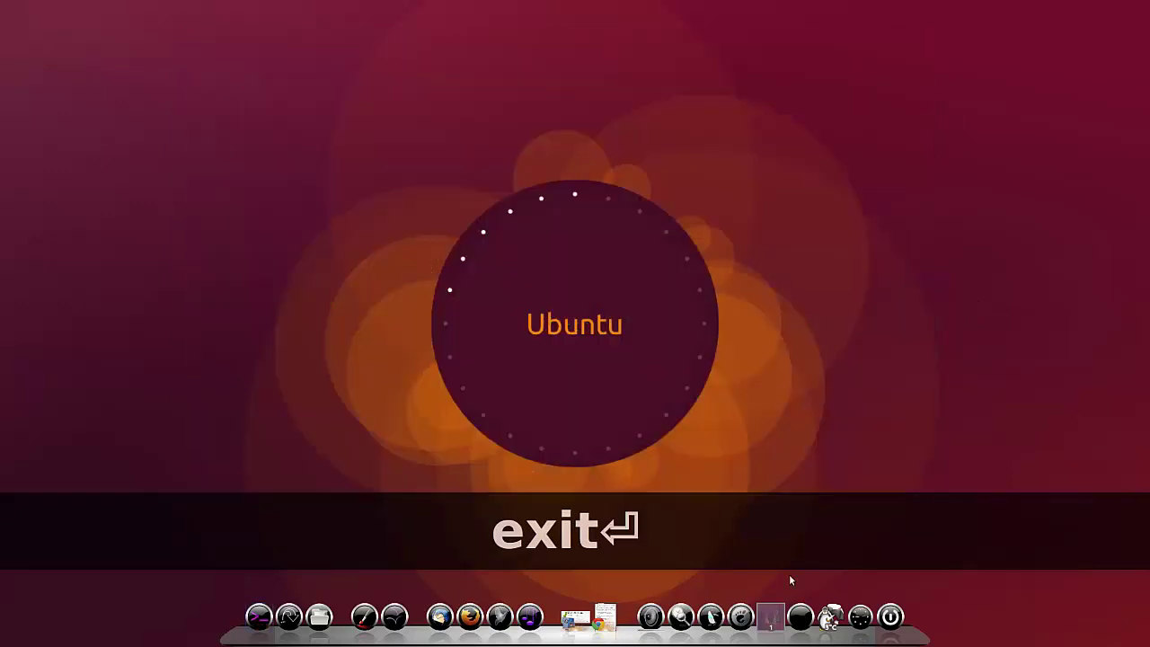
Launch SMPlayer YouTube Browser from the sound and video applications and move its window toward the middle of the desktop.
click(742, 616)
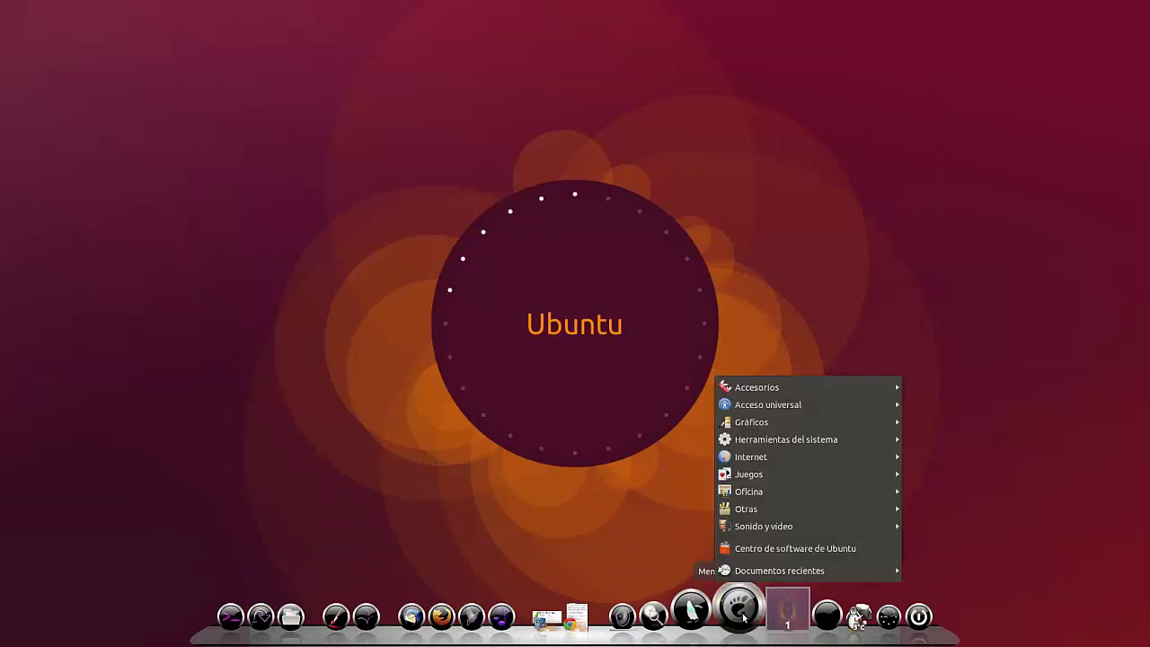
mouse_move(727, 528)
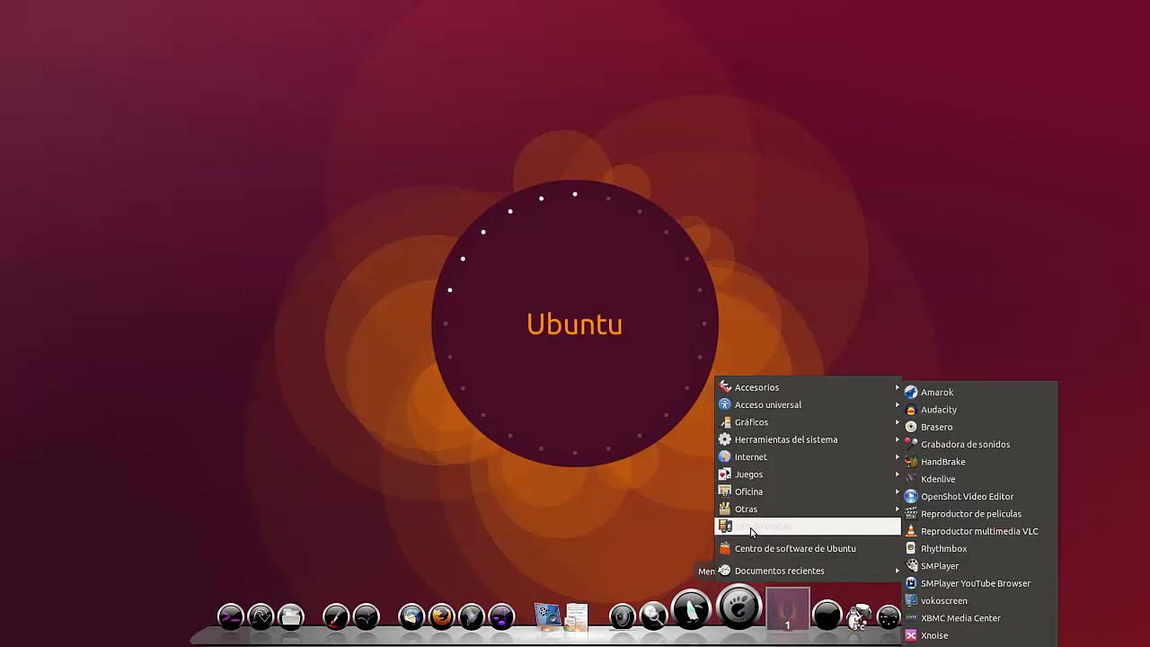
click(939, 585)
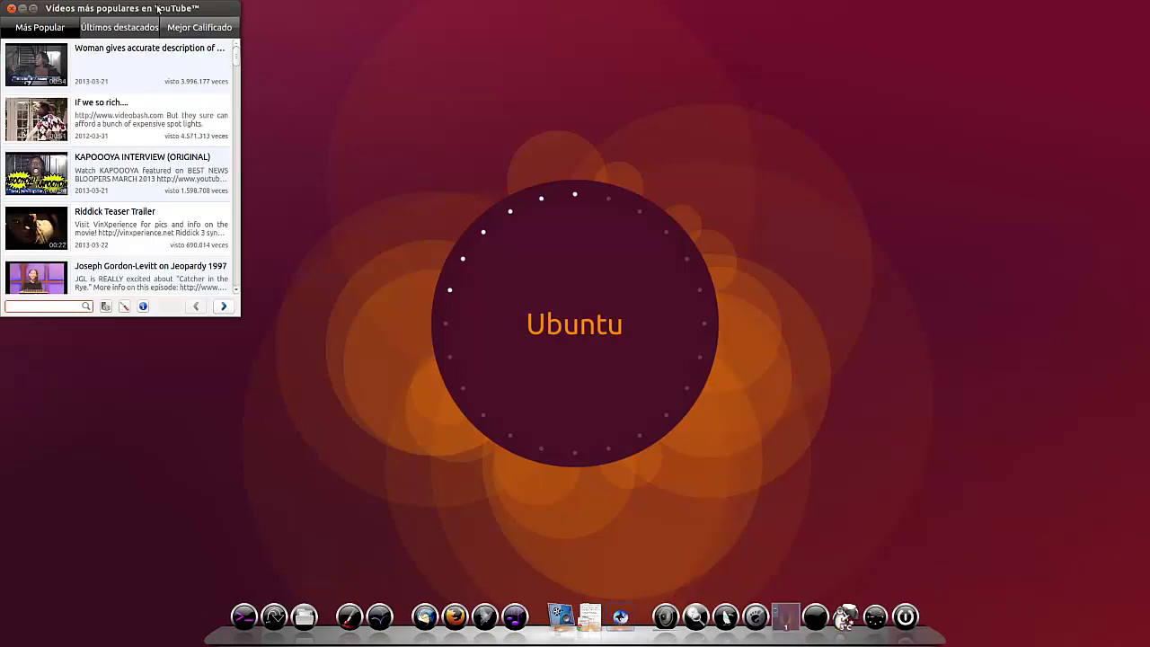
drag(105, 9, 431, 100)
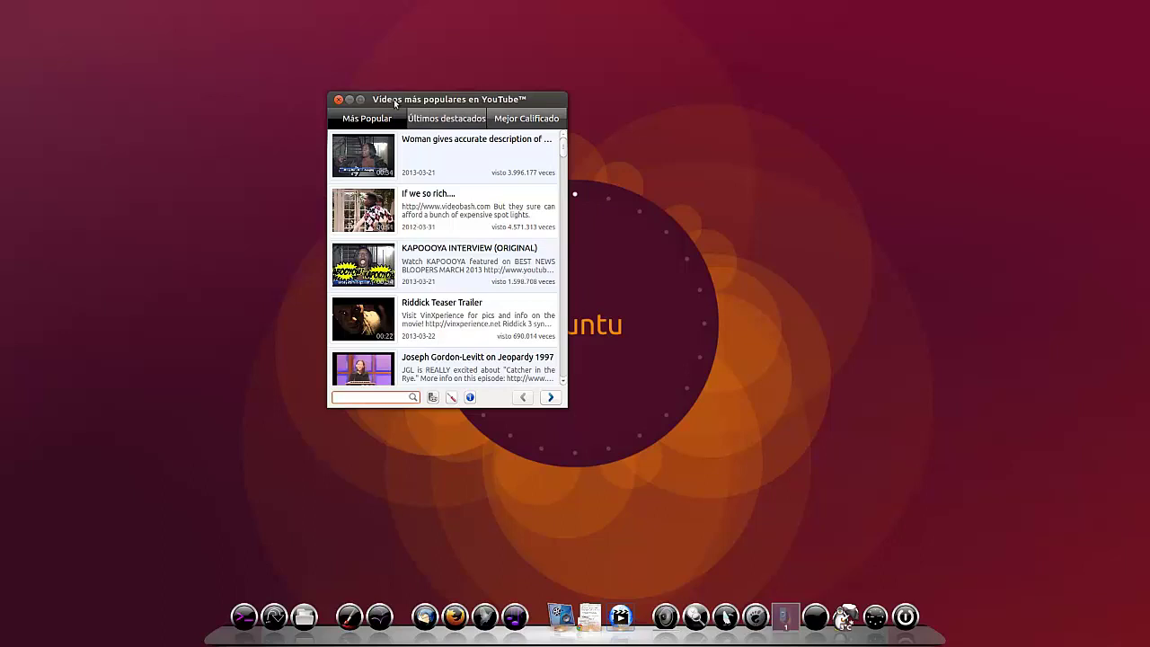
Select the first video in the most popular YouTube list and close the YouTube browser.
click(418, 149)
click(362, 159)
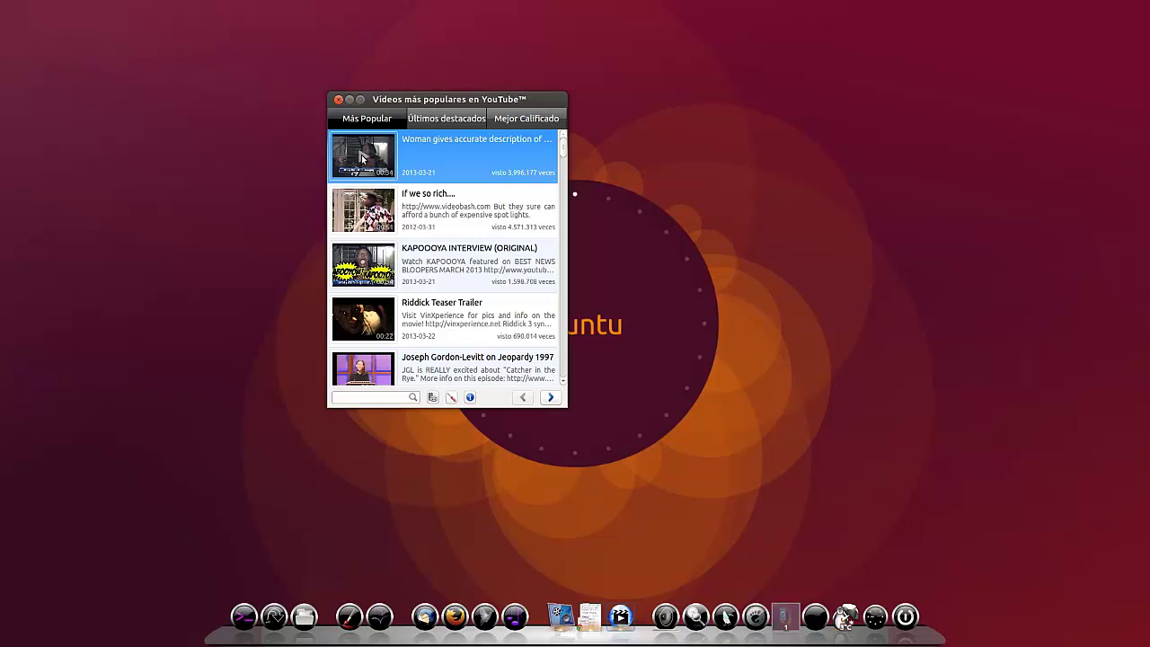
click(339, 100)
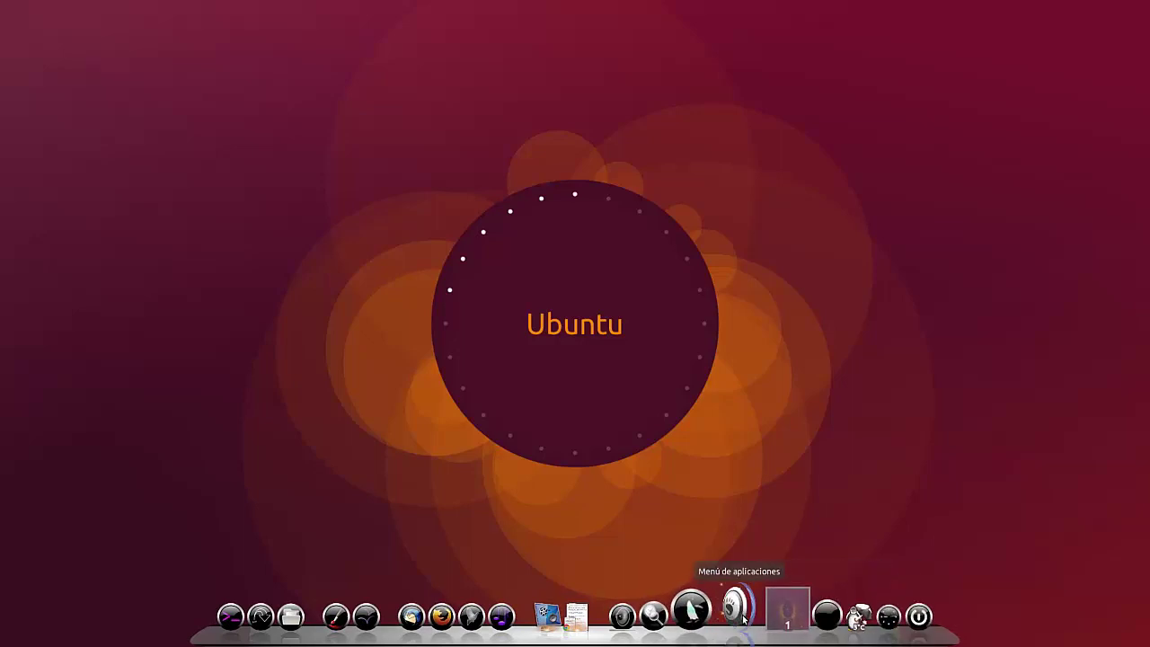
Reopen SMPlayer YouTube Browser and view the latest featured and top rated videos, returning to the most popular list.
click(741, 616)
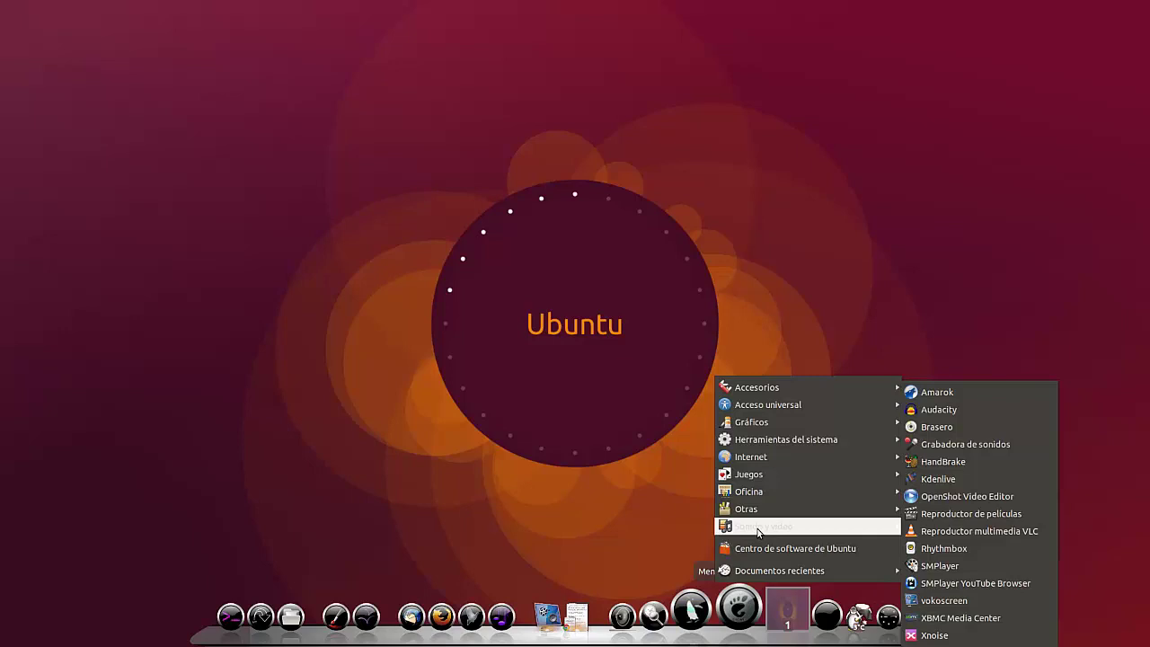
click(935, 566)
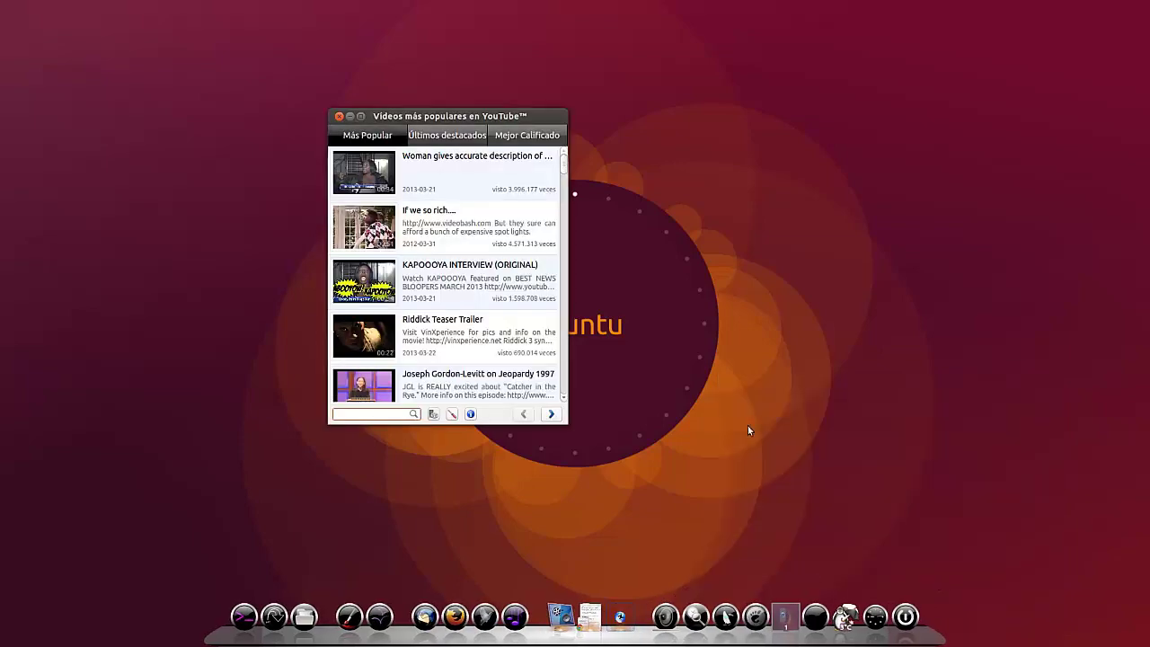
click(448, 138)
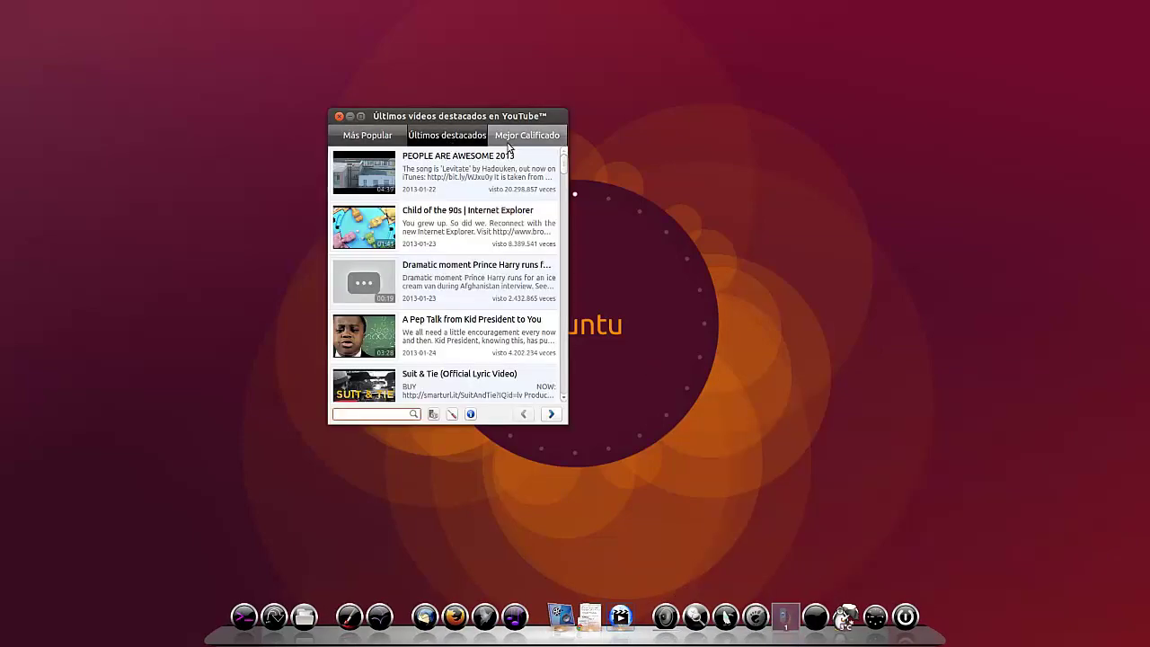
click(514, 143)
click(388, 134)
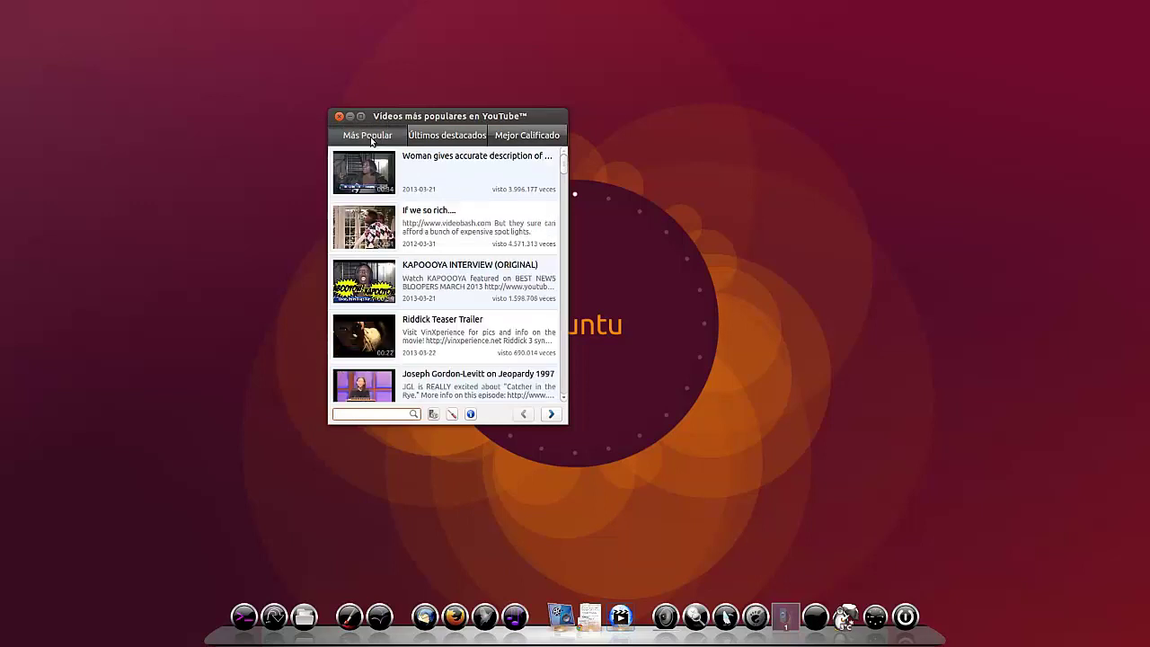
right_click(405, 117)
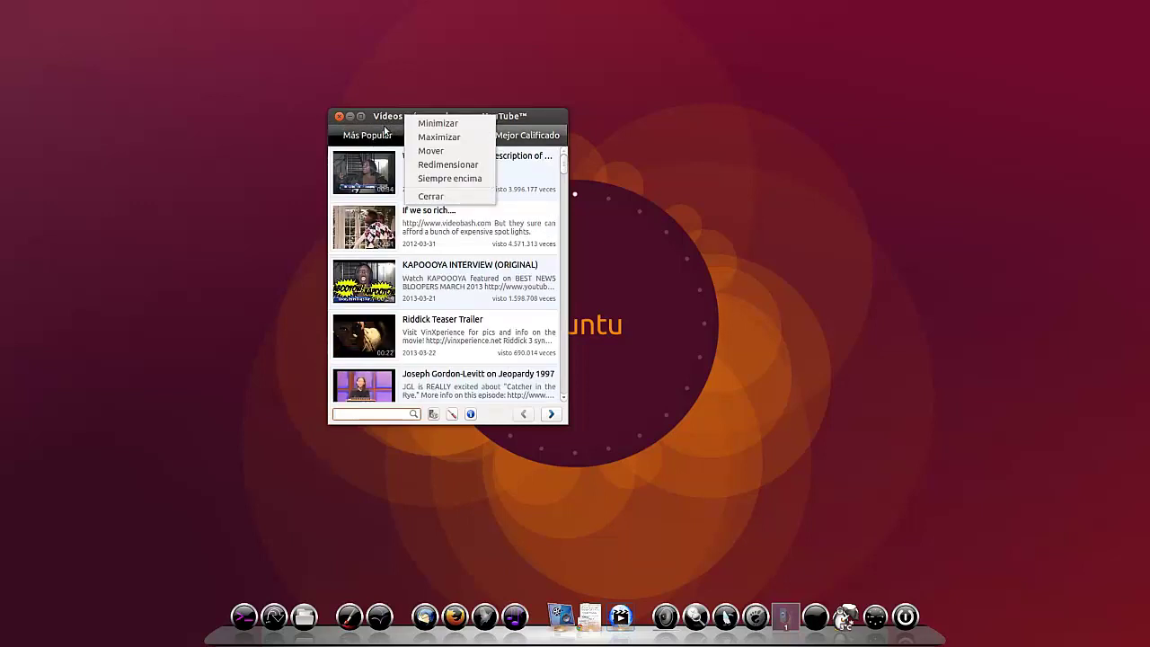
click(385, 136)
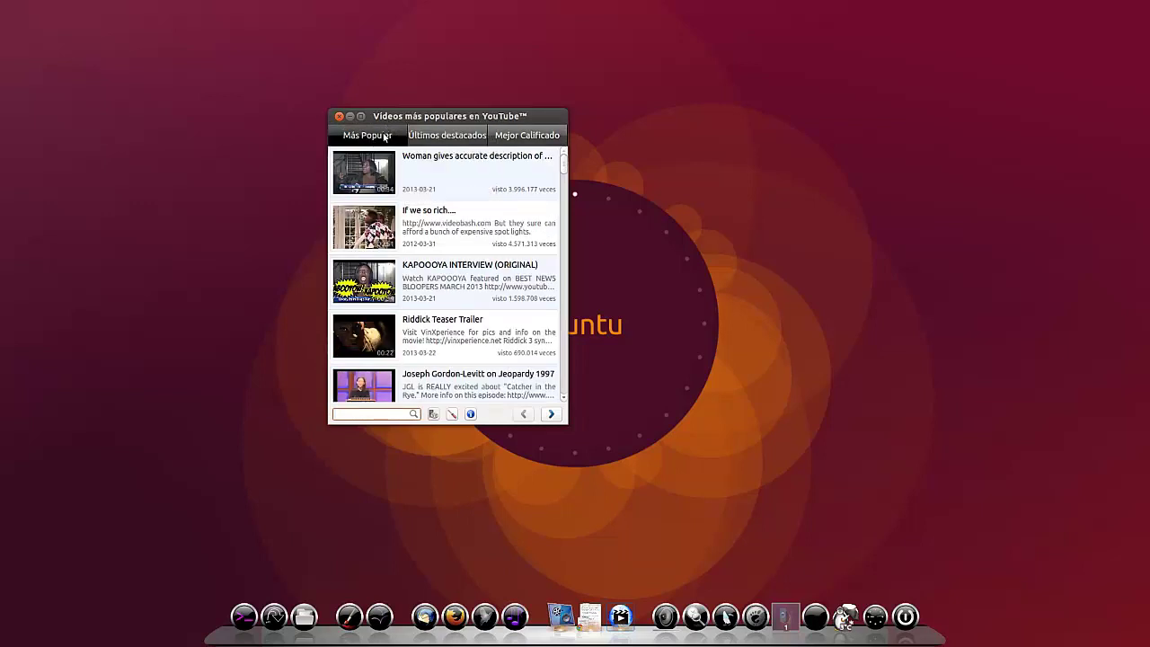
Check the recordings list and the player choices in the YouTube browser's options without changing anything, and close the browser.
click(433, 415)
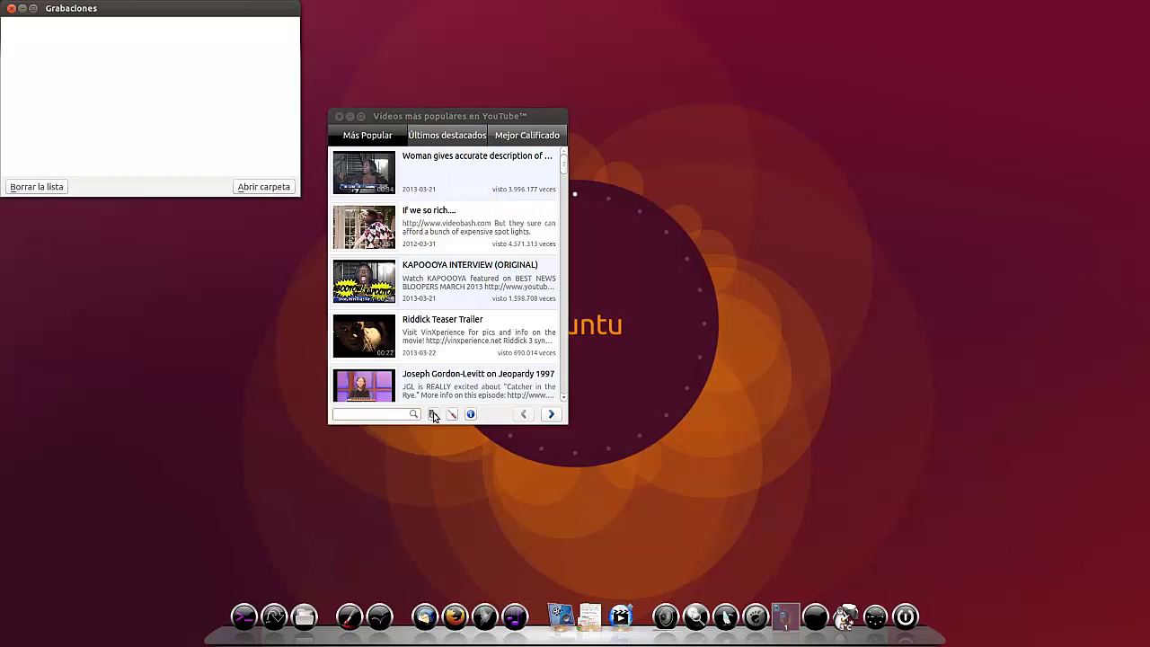
click(10, 9)
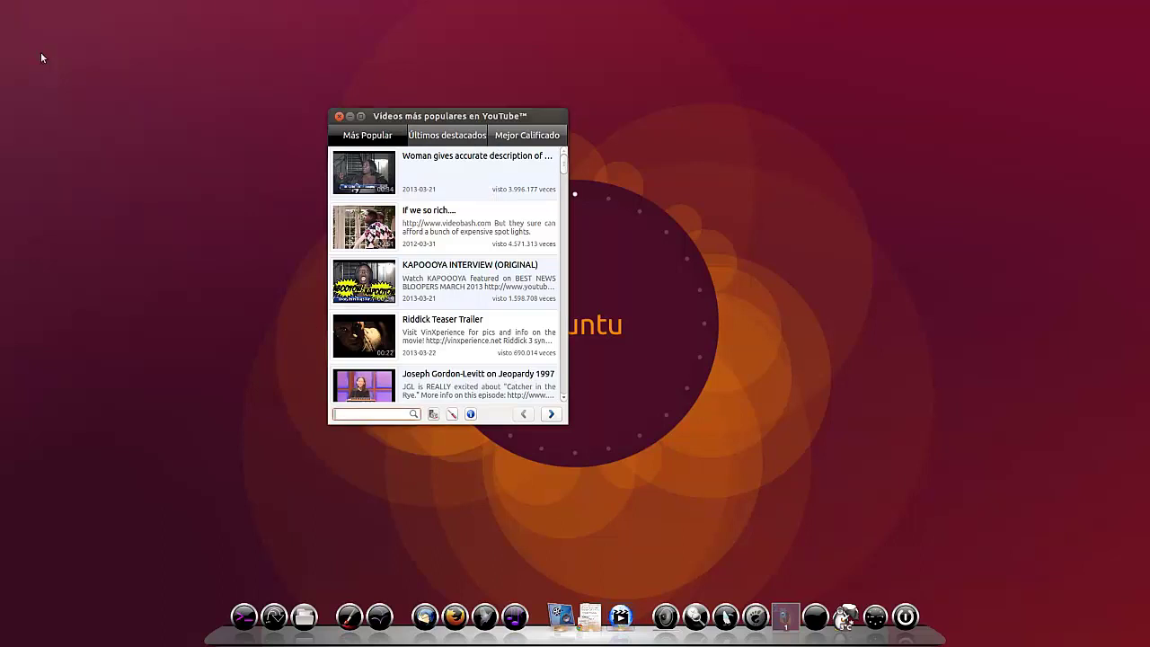
click(451, 414)
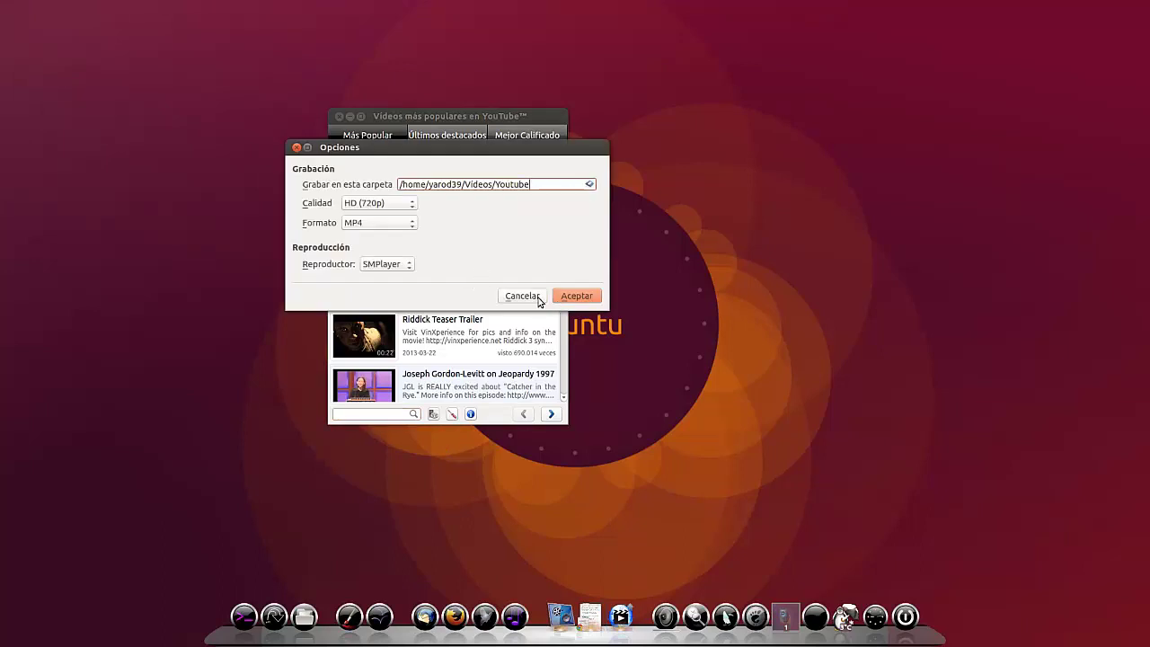
click(411, 265)
click(410, 266)
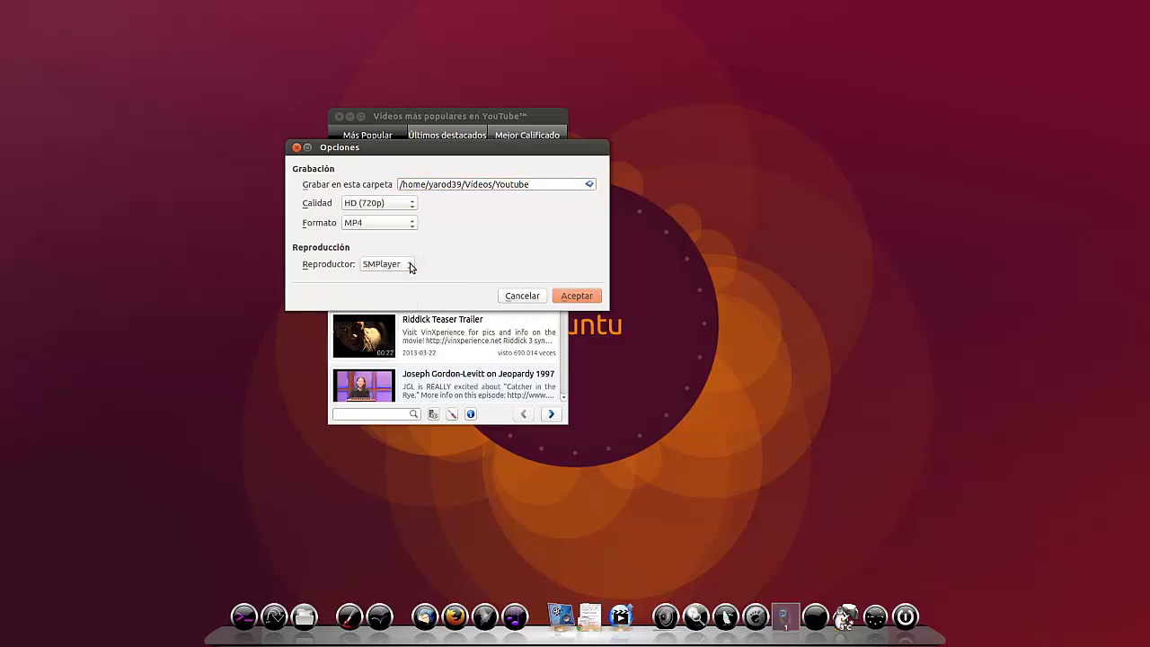
click(527, 296)
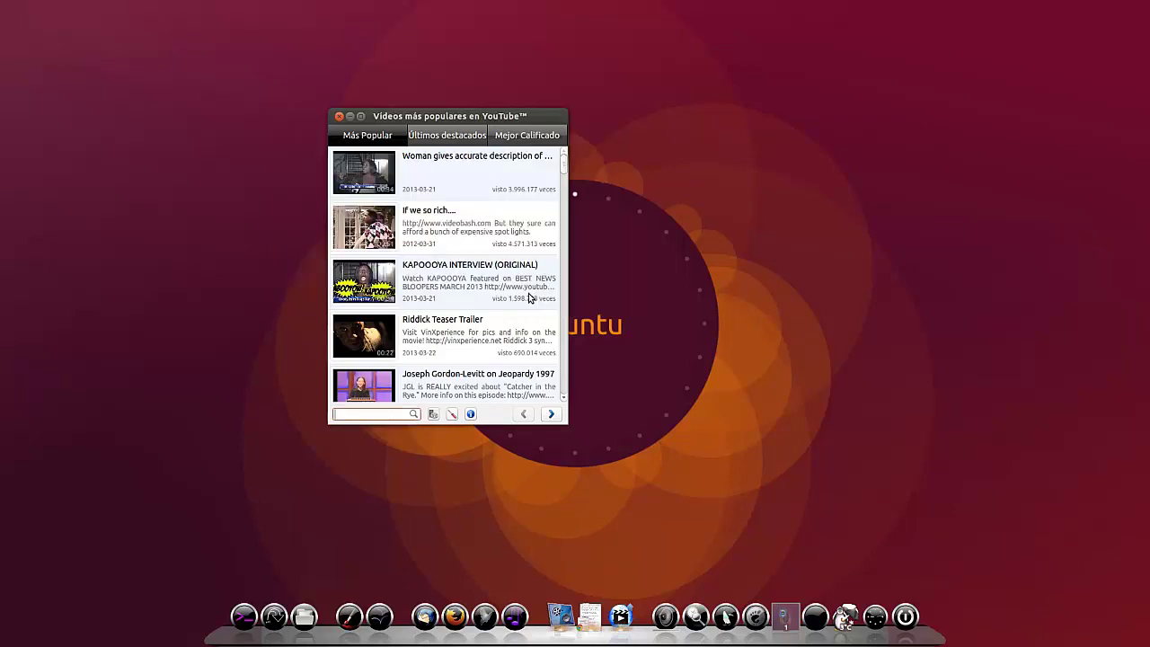
click(338, 117)
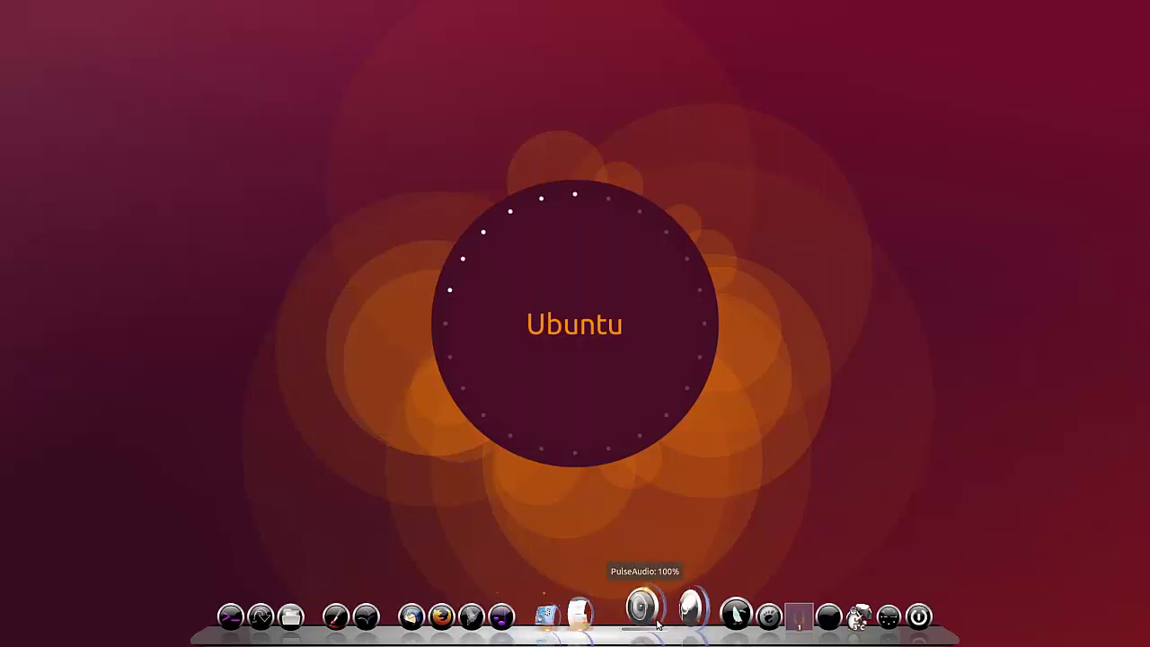
Search the Ubuntu Software Centre for smplayer and open the SMPlayer details page.
click(747, 620)
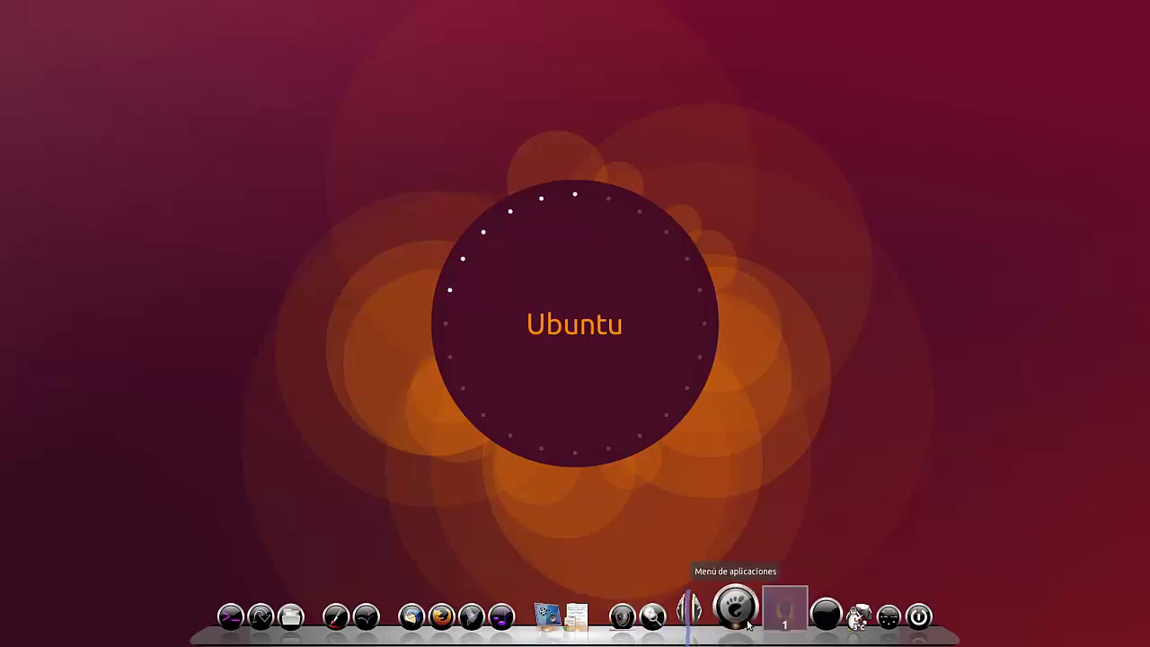
click(755, 550)
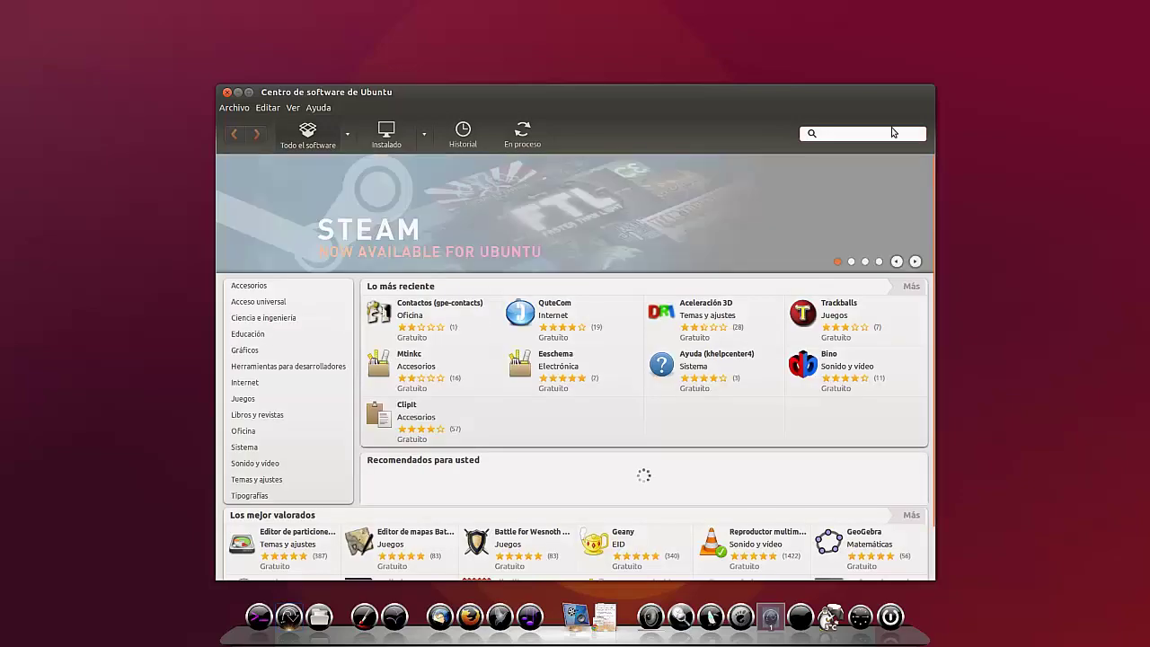
text(s)
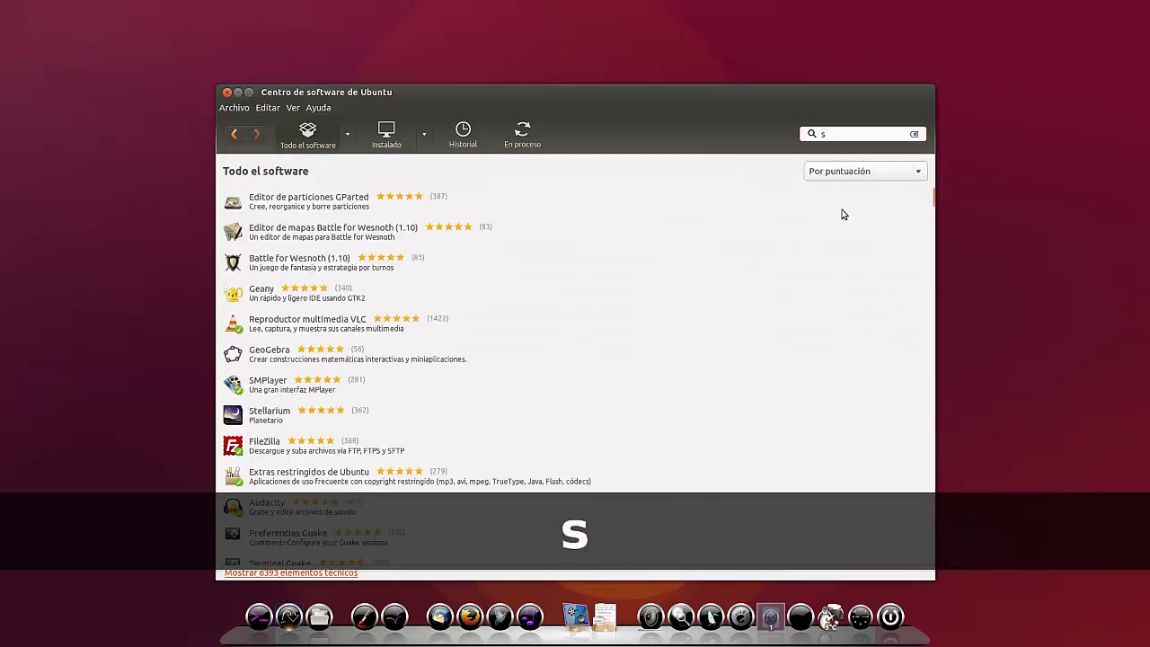
text(mplayer)
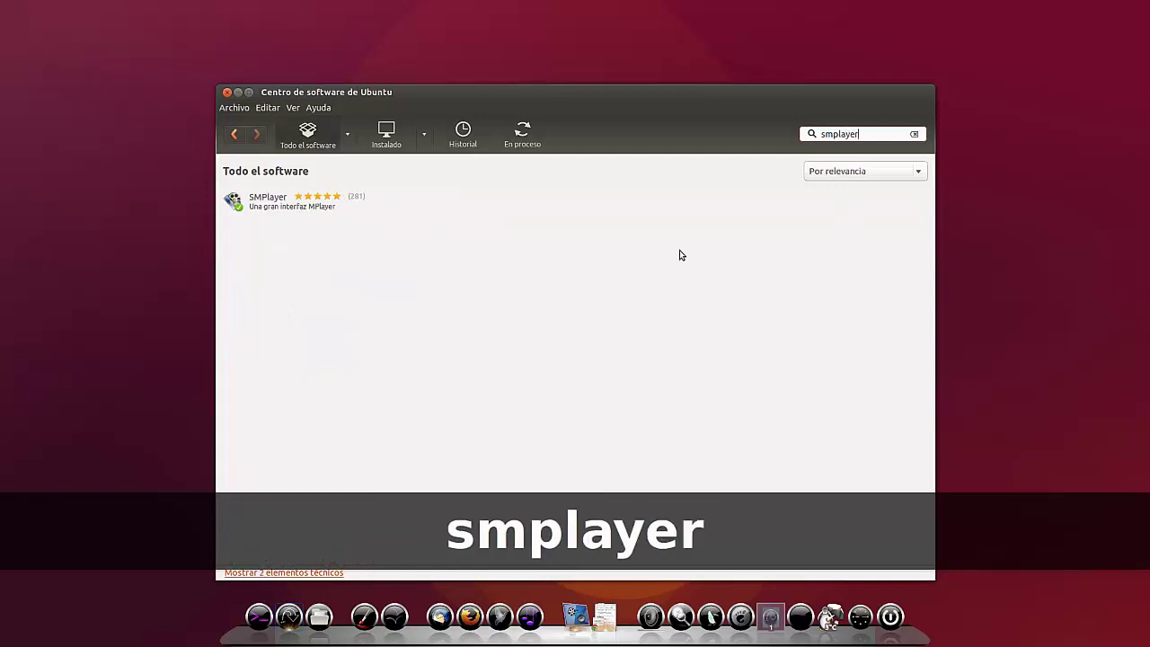
click(307, 206)
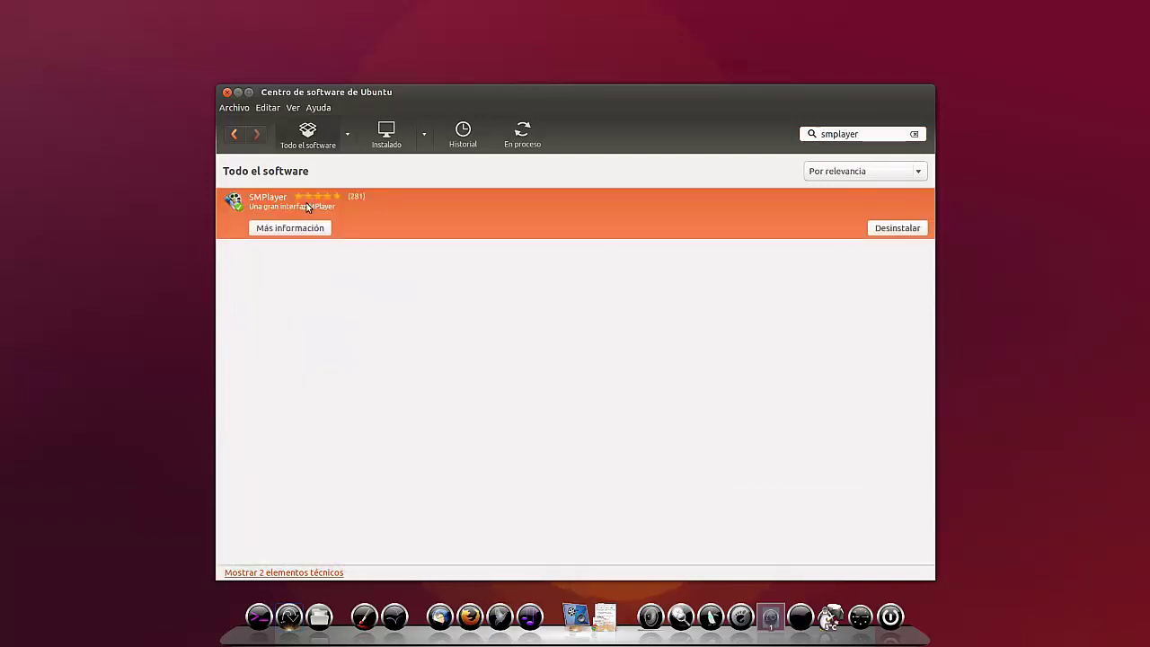
click(305, 227)
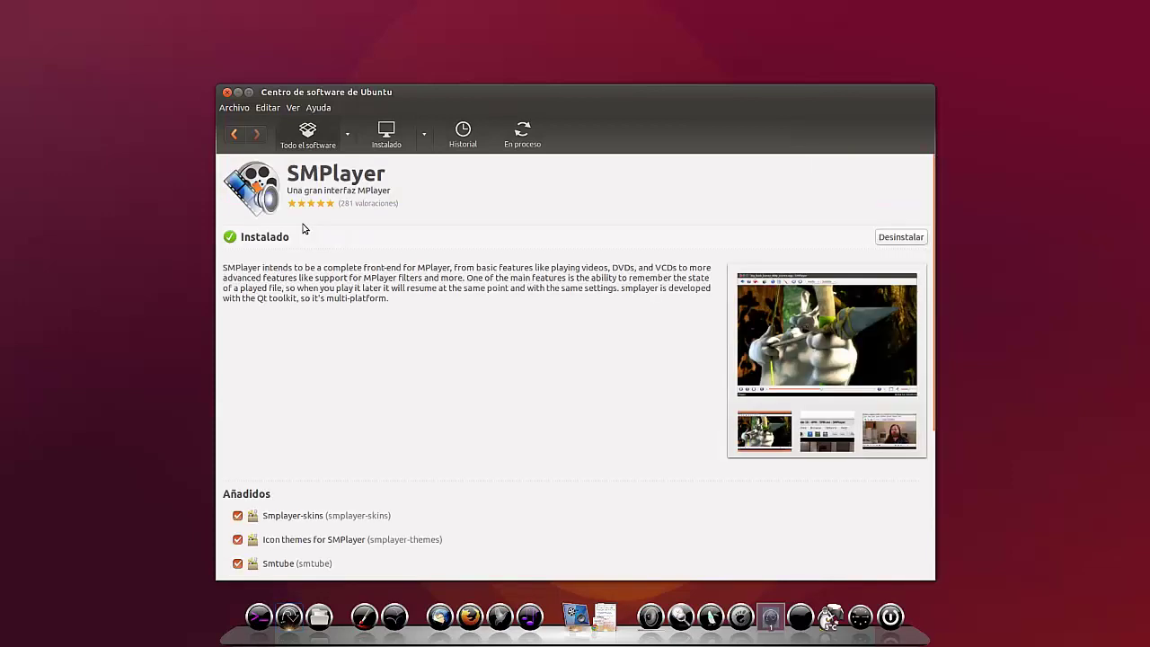
Review SMPlayer's installation status, add-ons and version on its details page, and close the Software Centre.
scroll(355, 497, down, 3)
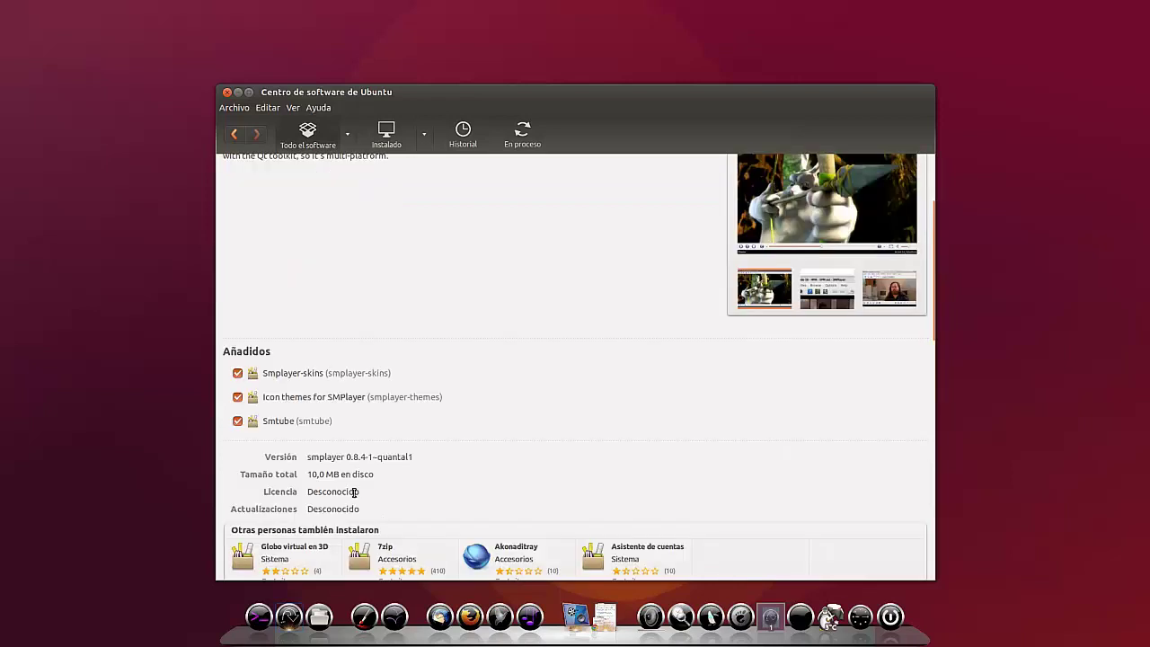
scroll(354, 496, up, 2)
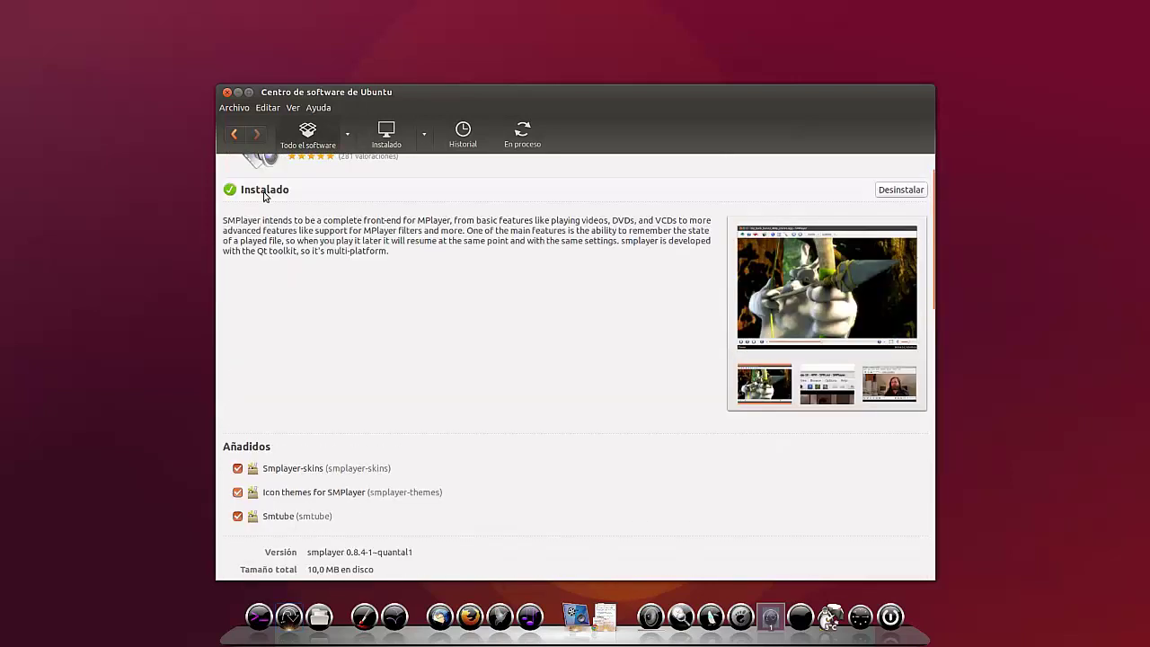
scroll(267, 197, up, 1)
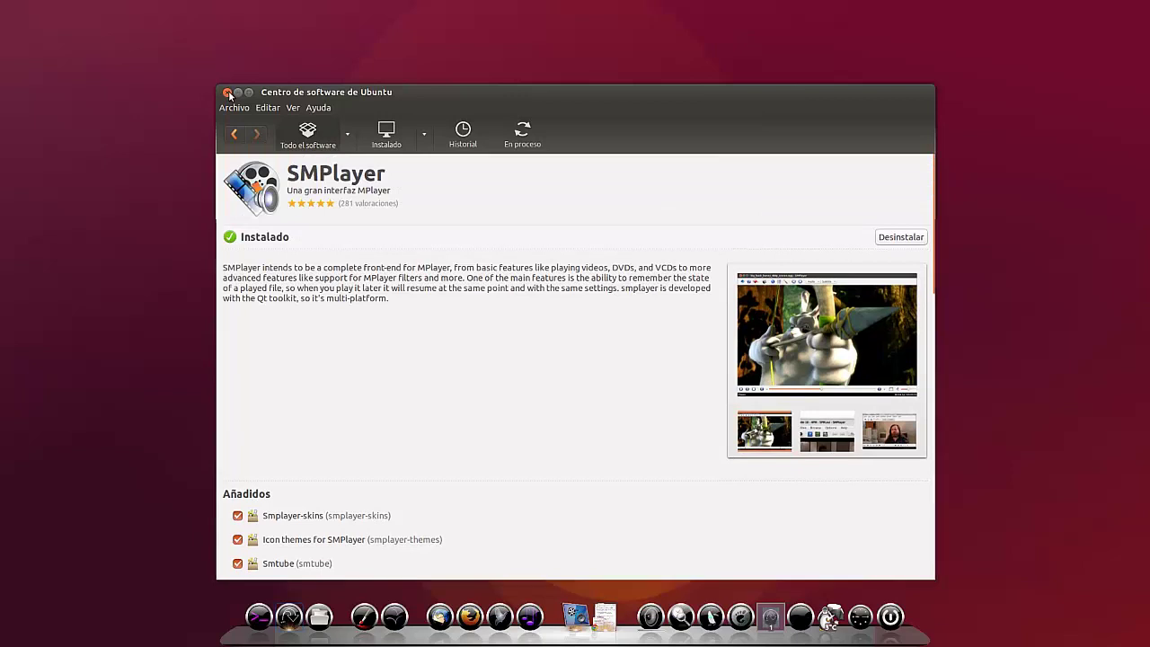
click(228, 92)
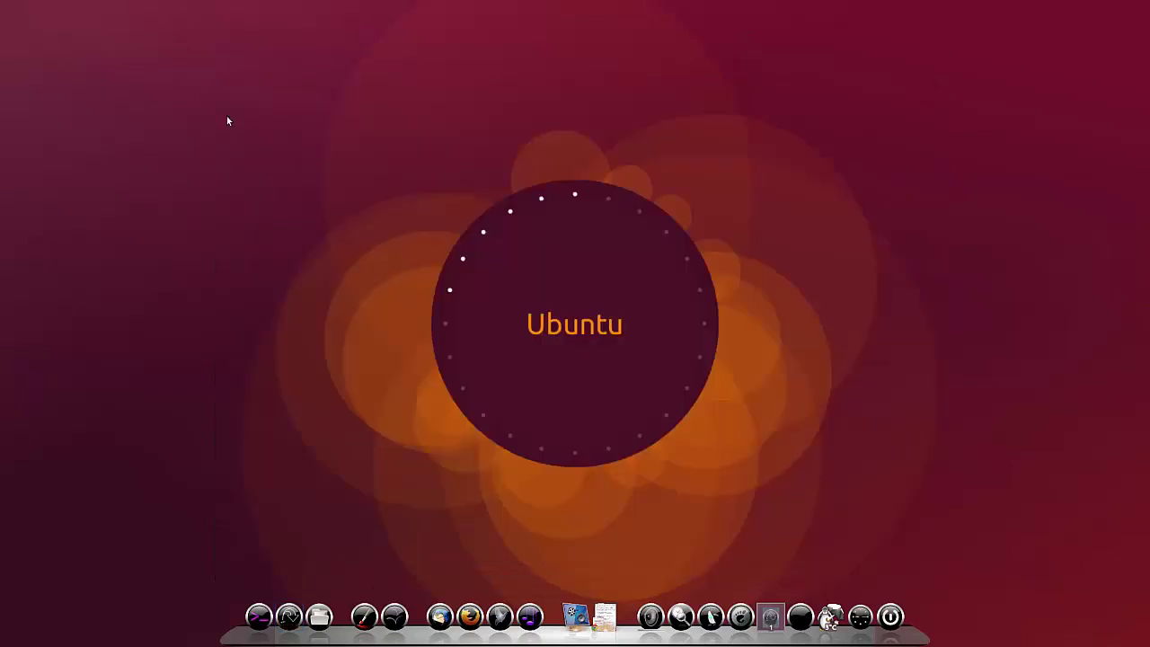
Launch SMPlayer from the sound and video applications and close the browser window showing its getting-started guide.
click(739, 611)
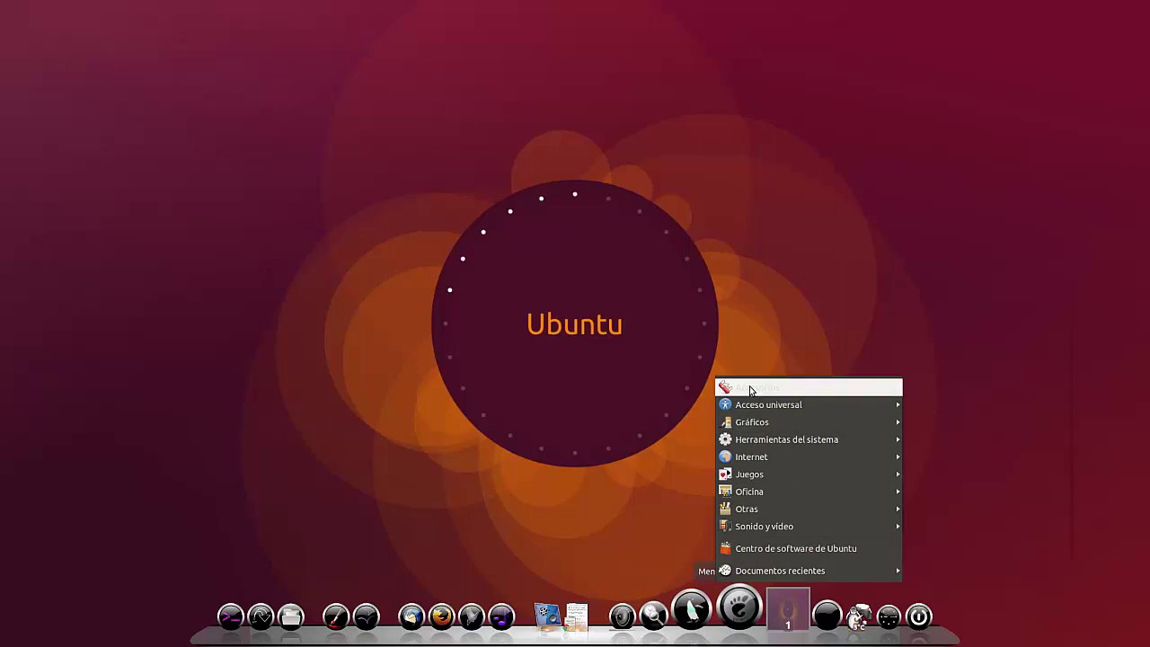
mouse_move(755, 410)
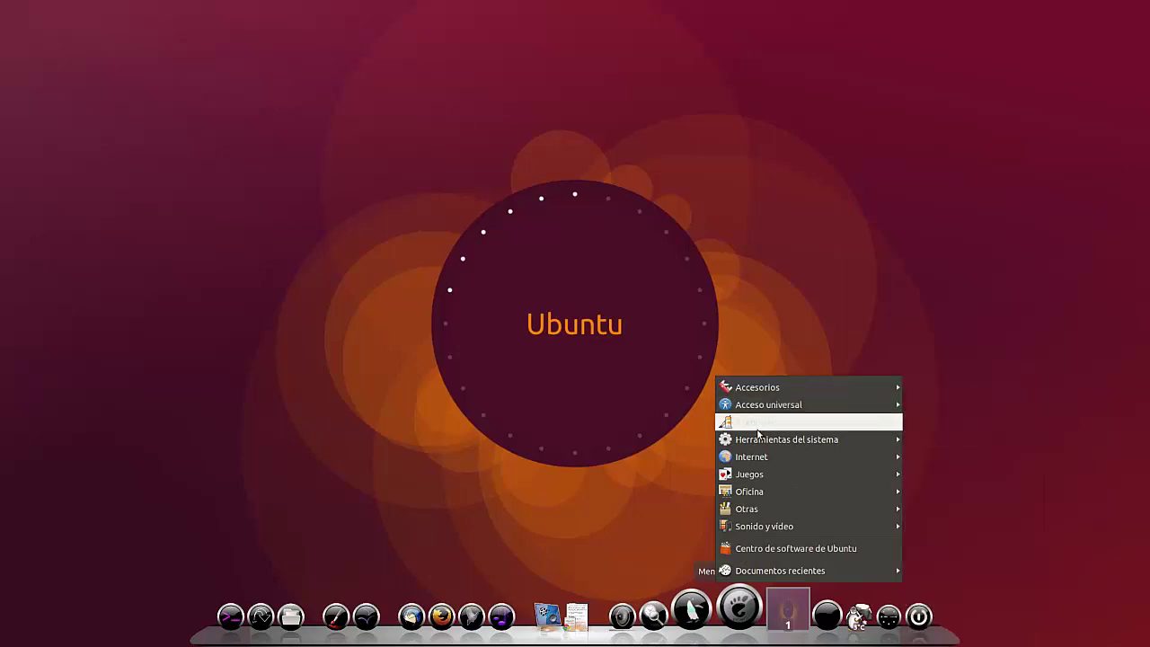
mouse_move(760, 449)
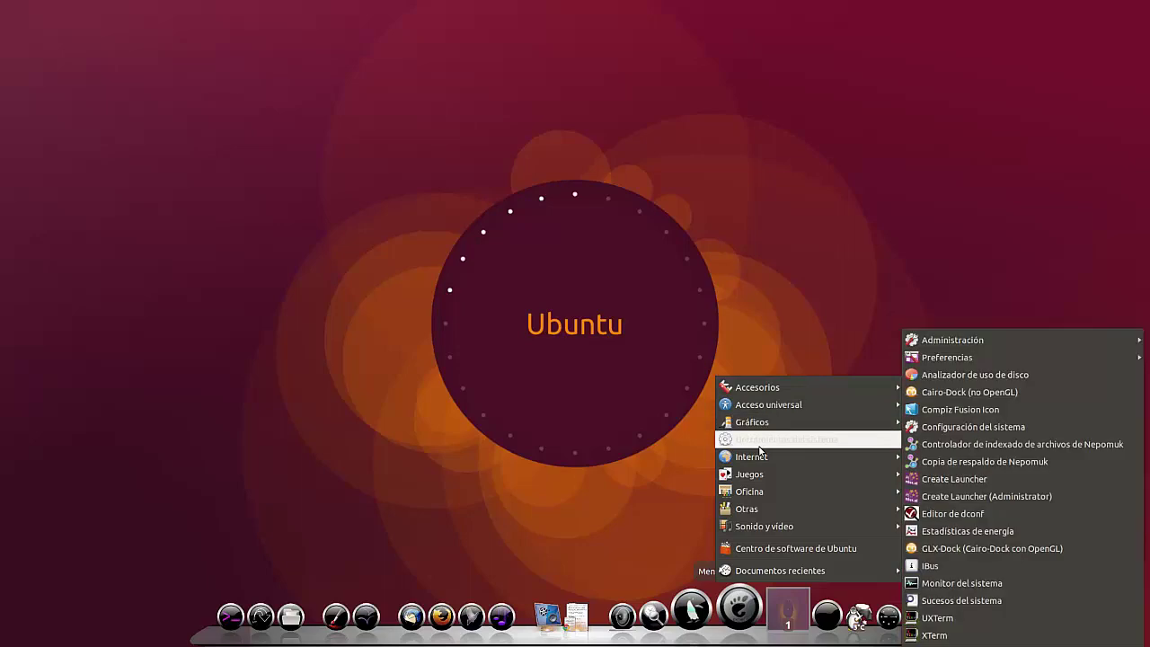
mouse_move(761, 464)
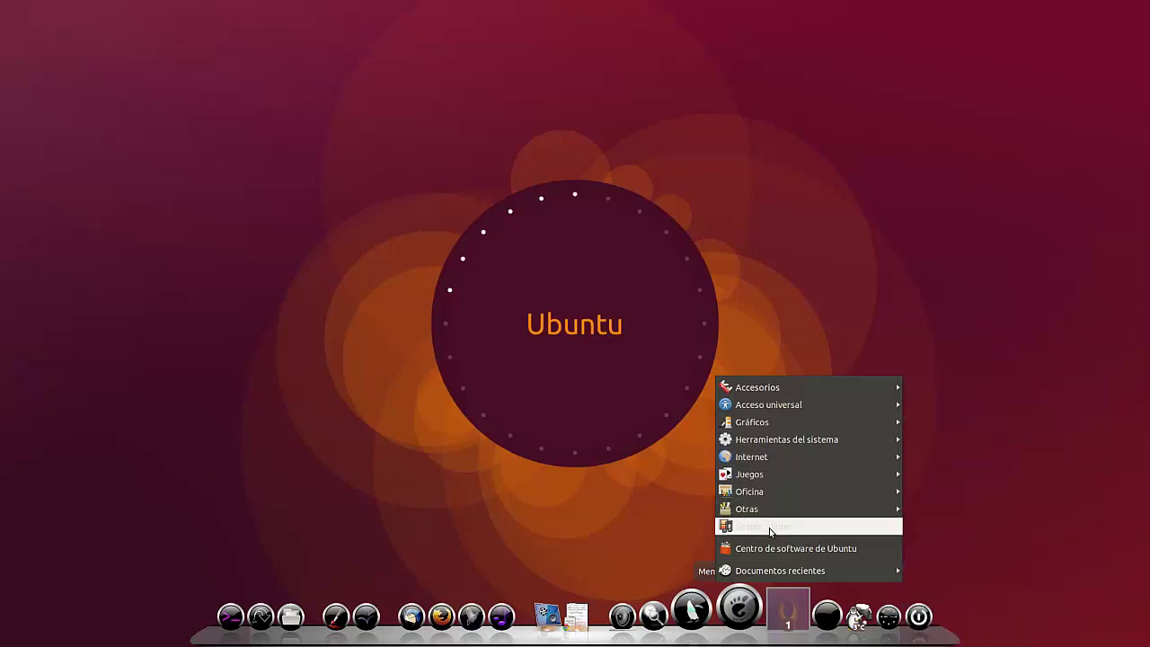
mouse_move(770, 532)
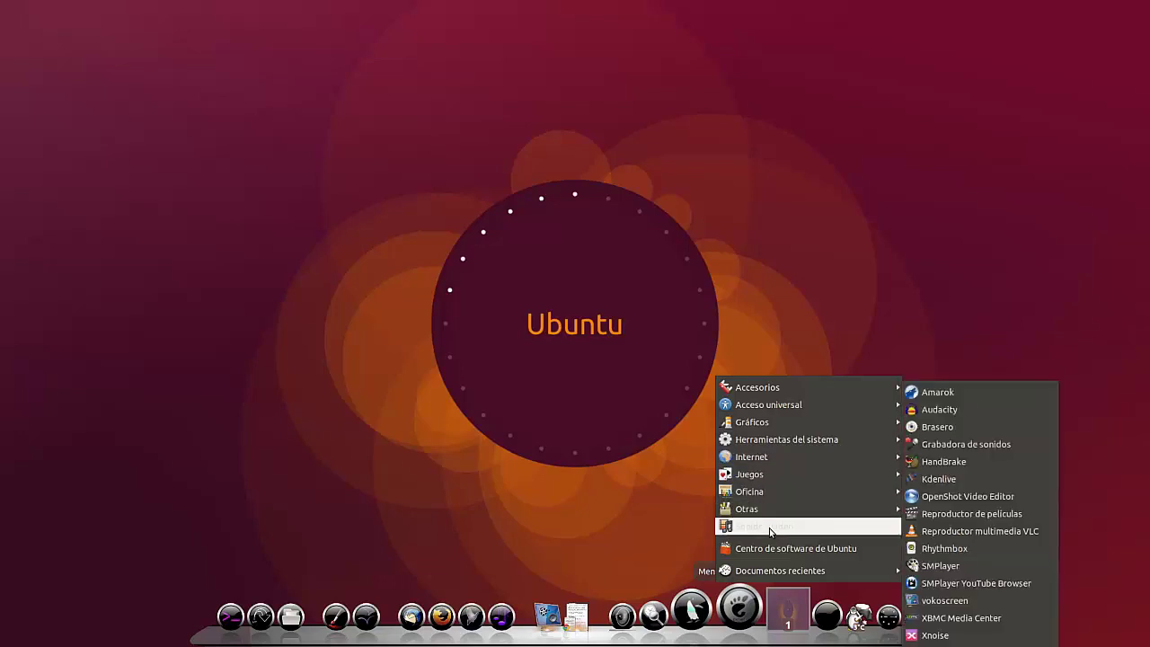
click(970, 571)
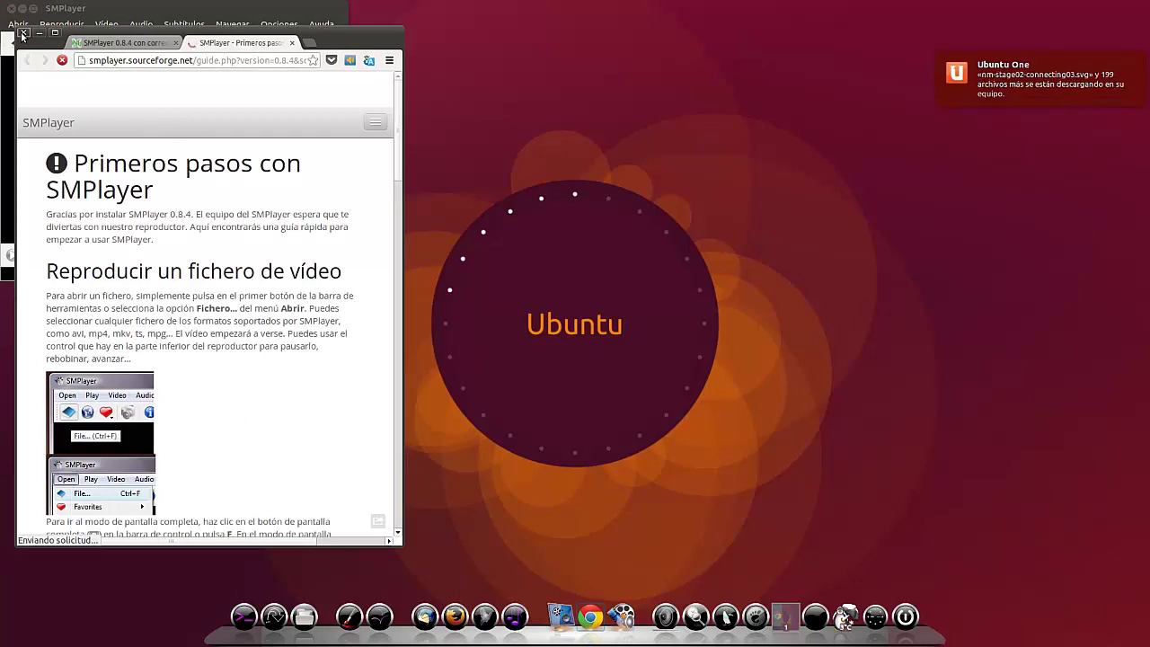
click(23, 36)
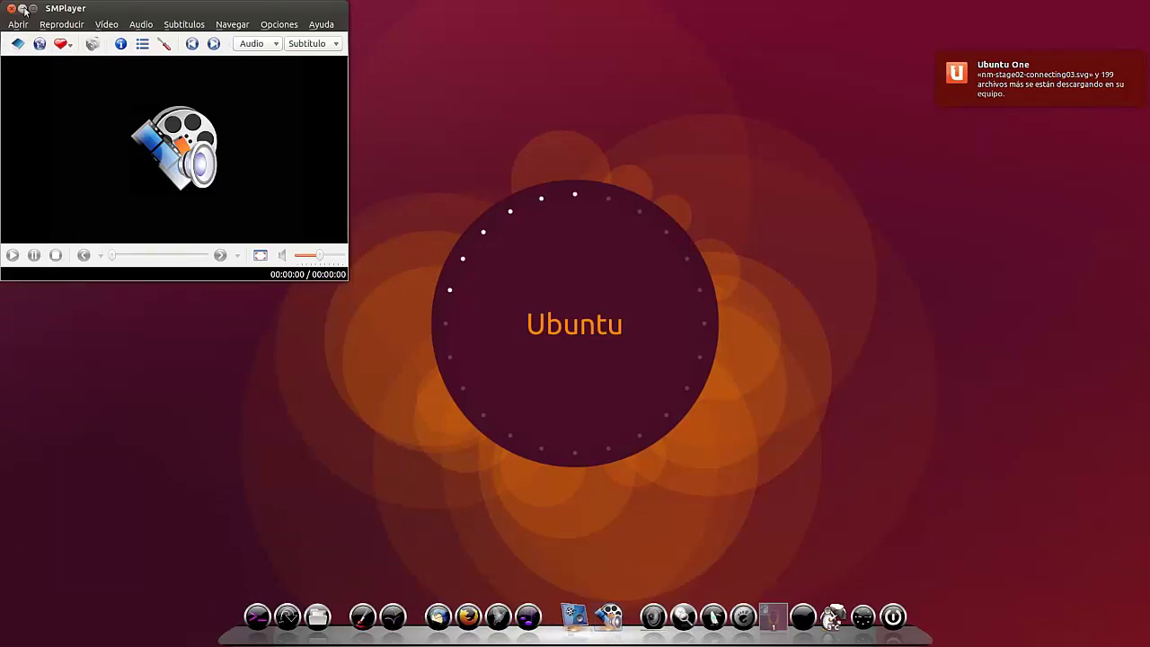
Maximize the SMPlayer window, and try adding a new element in the TV channel editor before cancelling it.
click(32, 8)
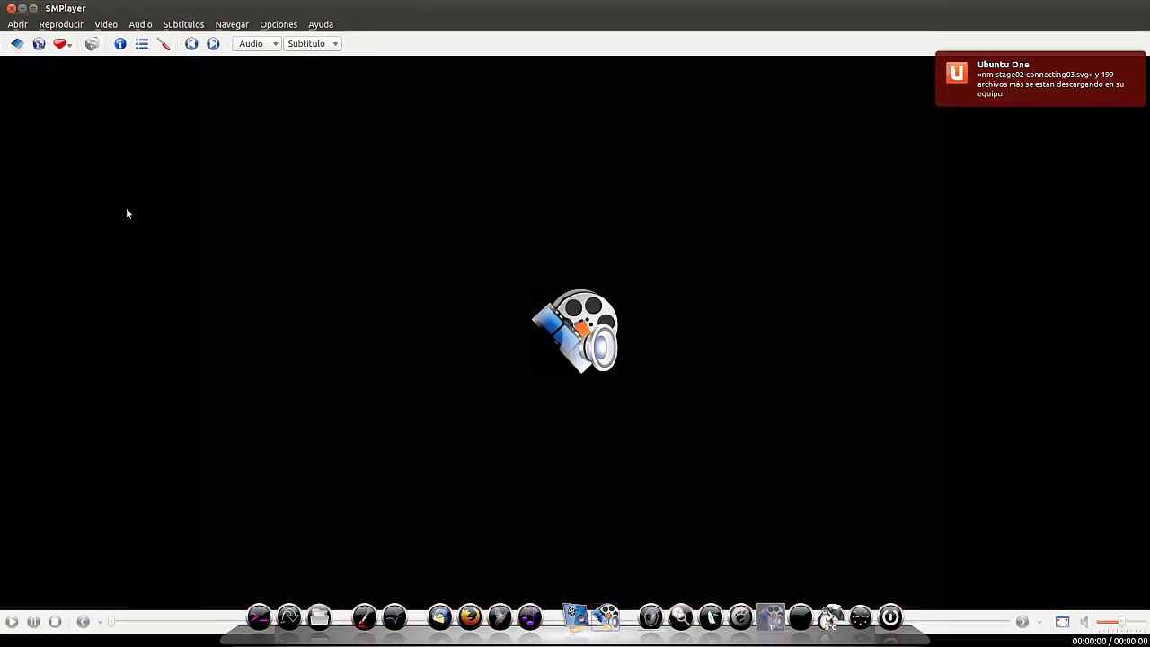
click(16, 24)
click(15, 27)
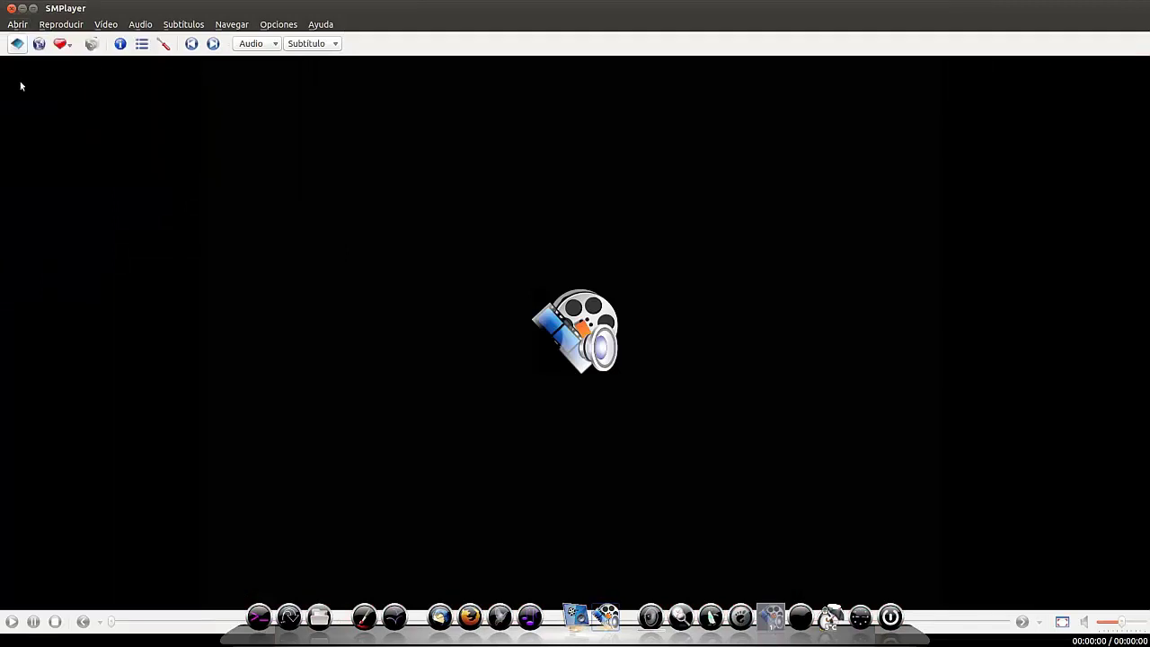
click(26, 26)
mouse_move(38, 115)
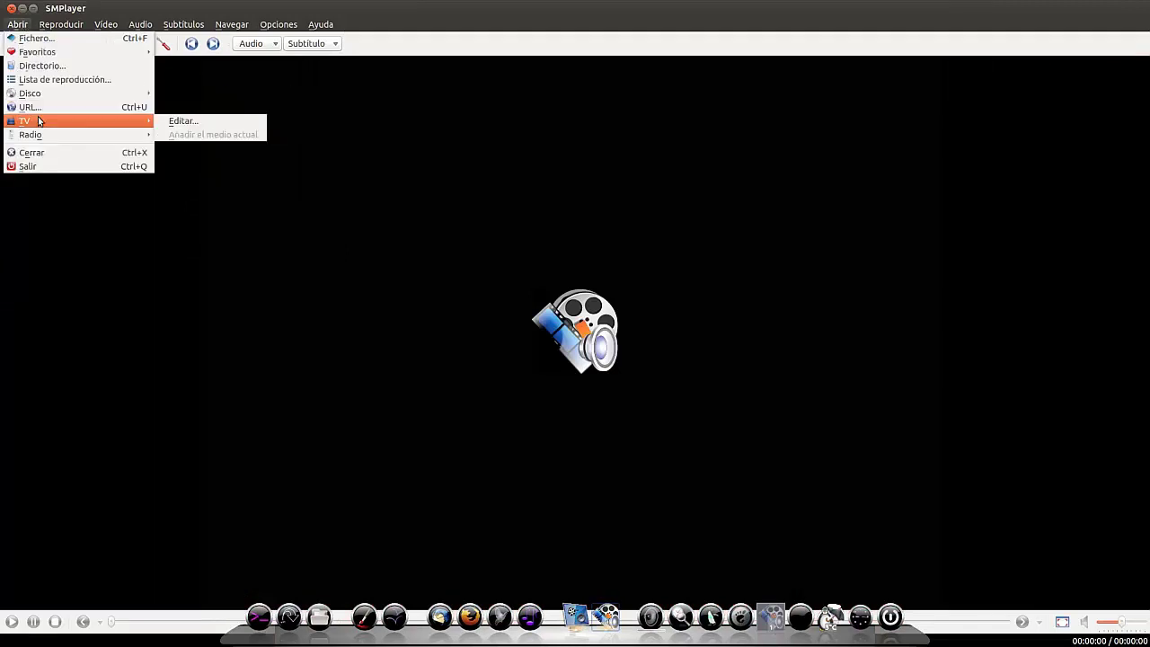
click(182, 122)
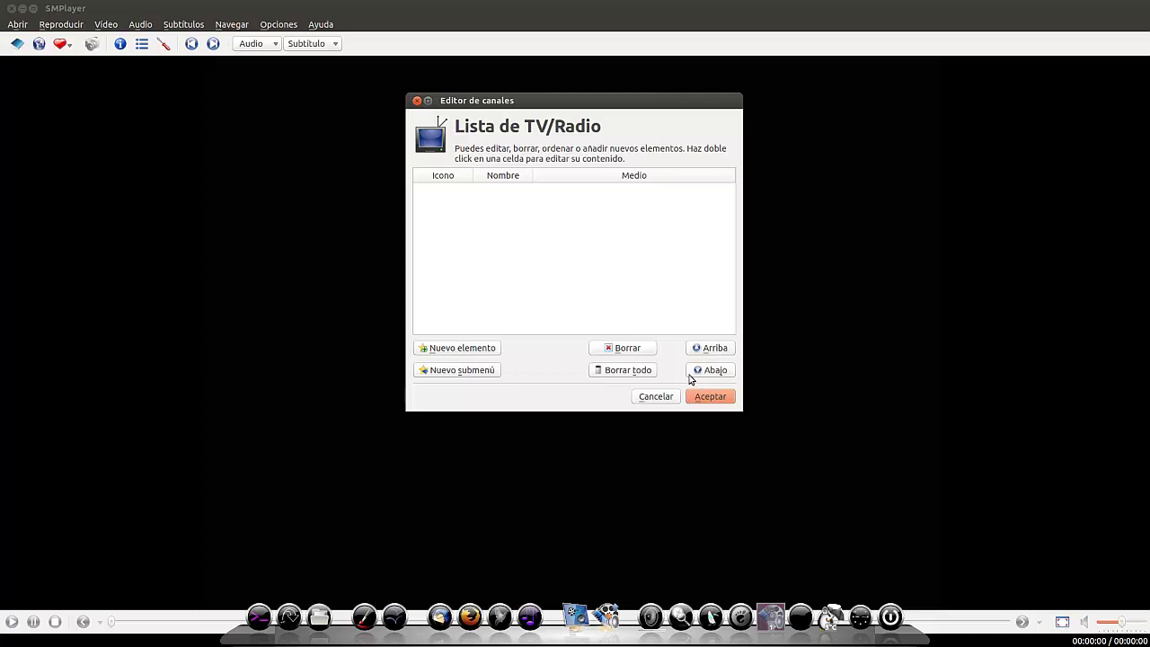
click(466, 351)
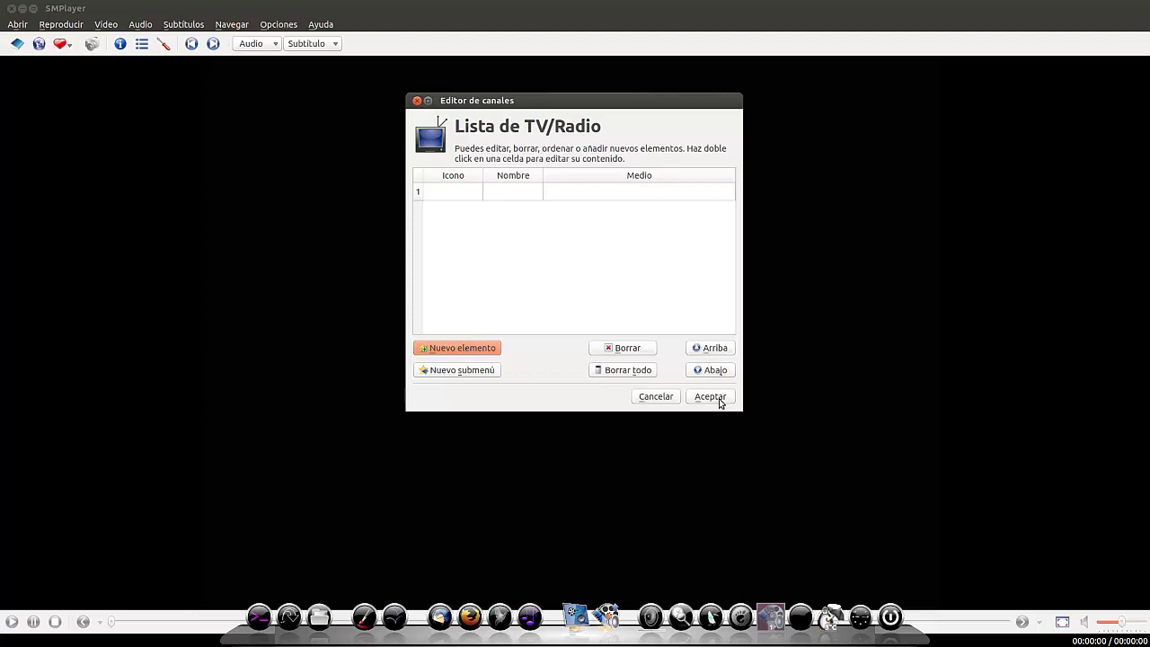
click(664, 400)
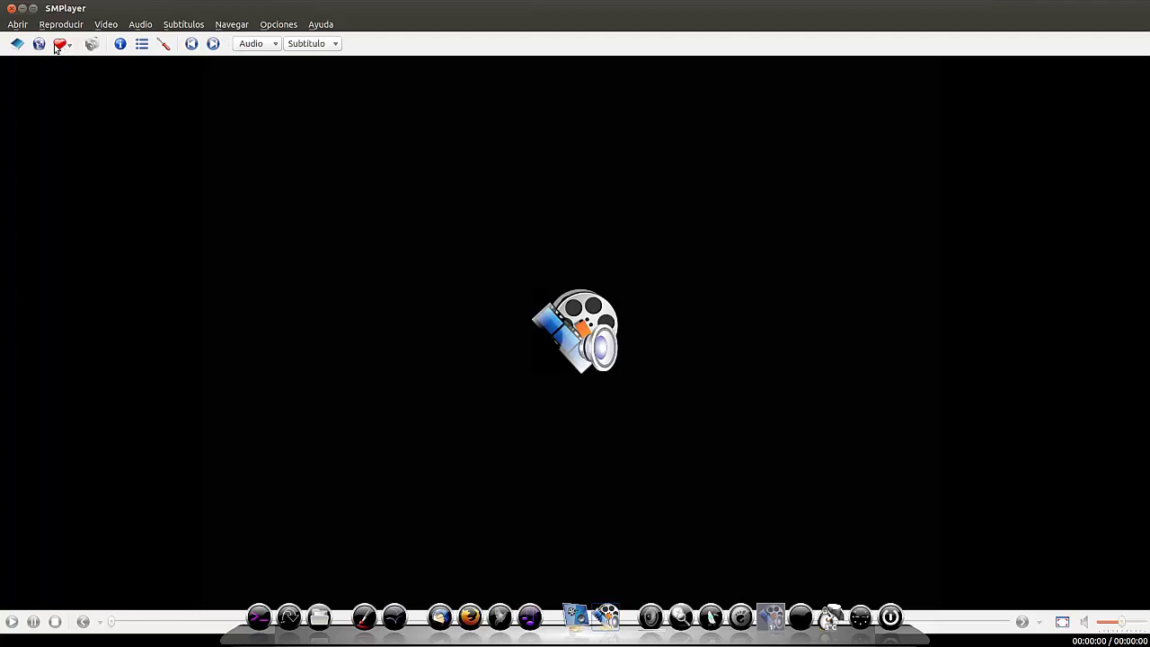
Look through SMPlayer's playback, audio, subtitle and navigation commands, and open the YouTube video search.
click(16, 26)
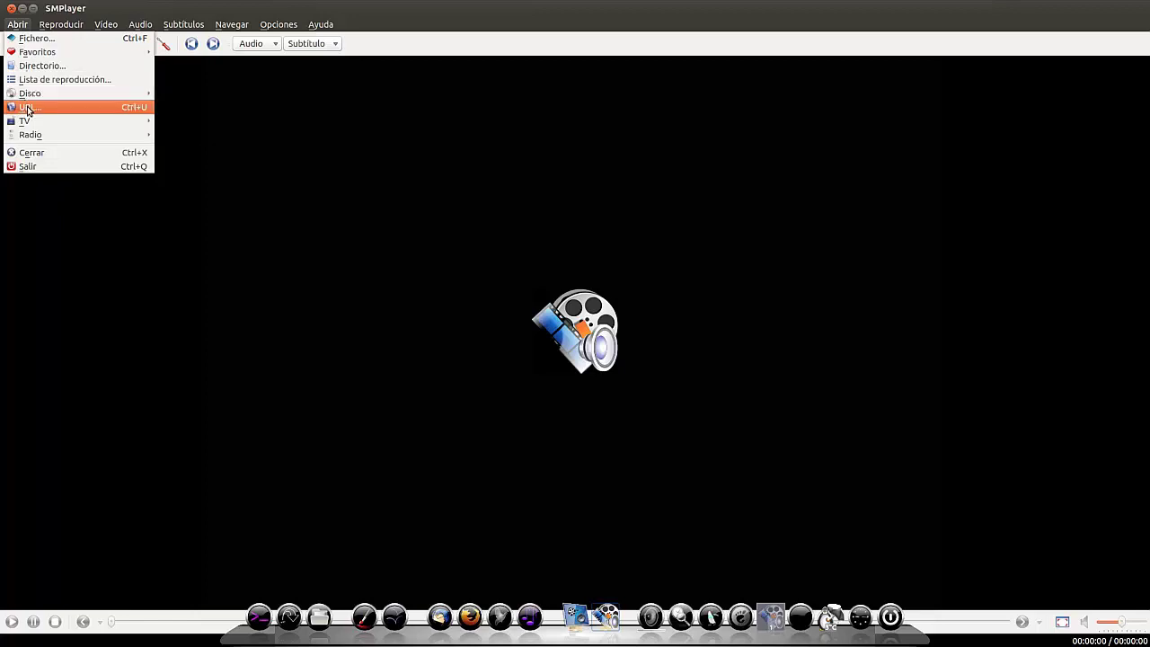
mouse_move(59, 25)
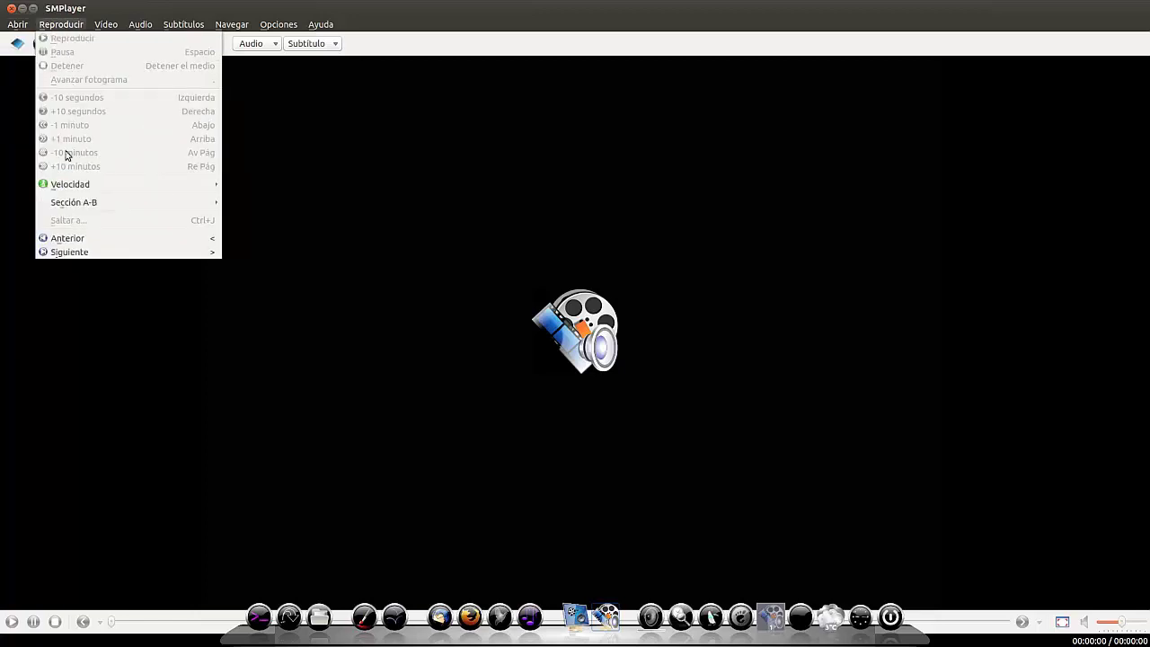
mouse_move(103, 27)
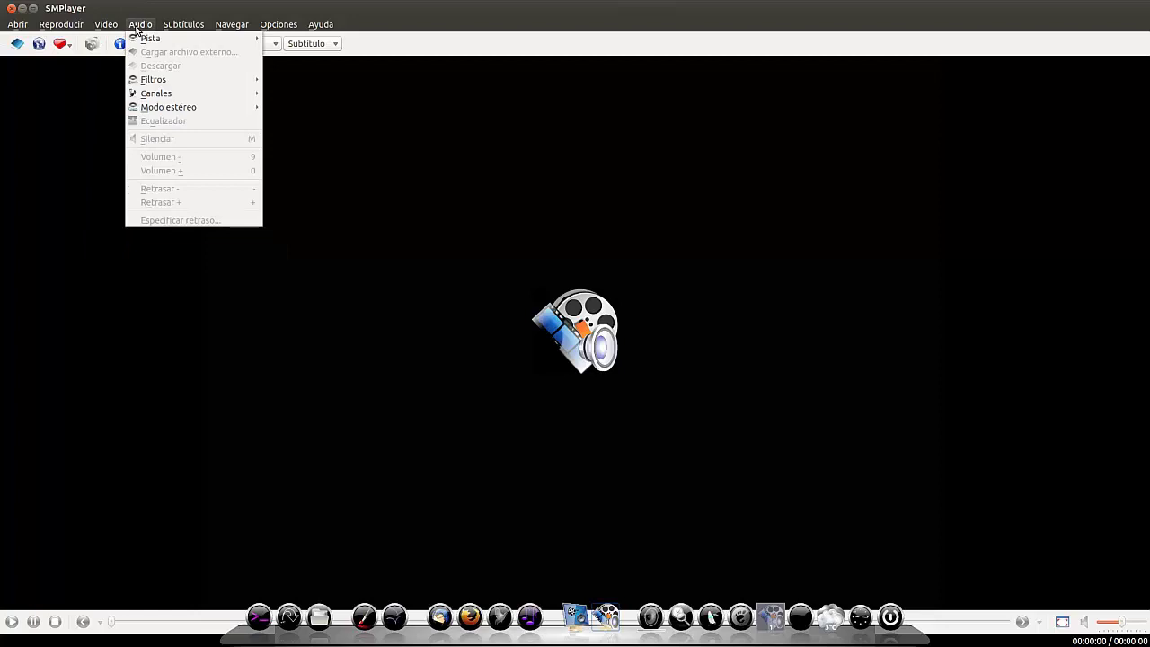
mouse_move(182, 28)
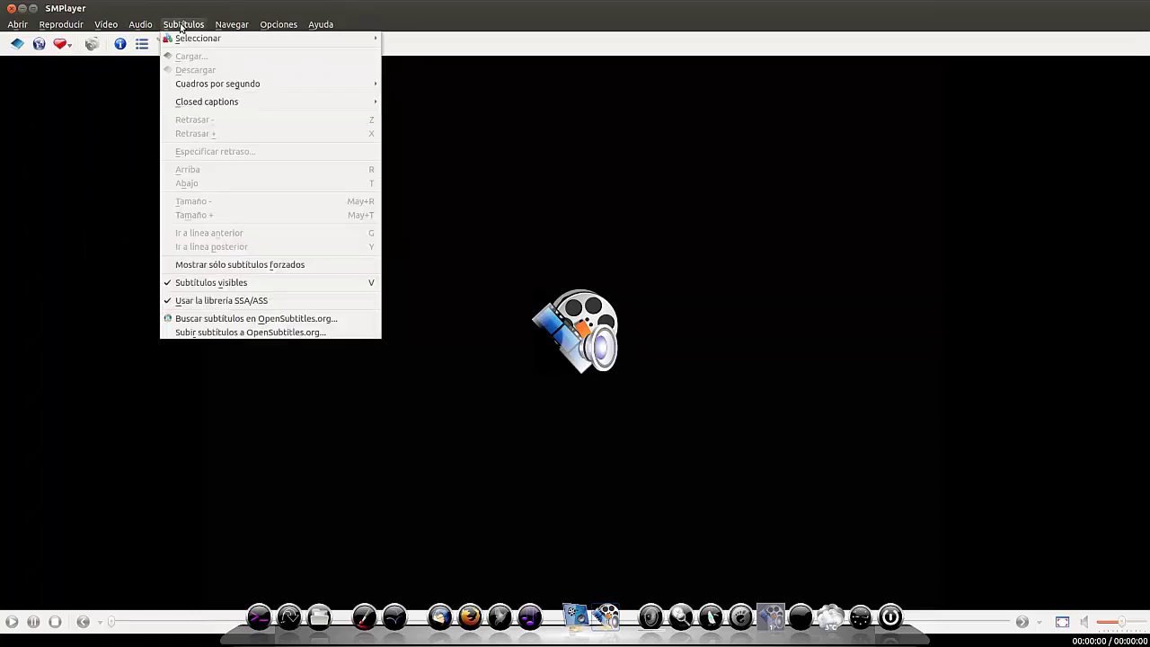
mouse_move(238, 25)
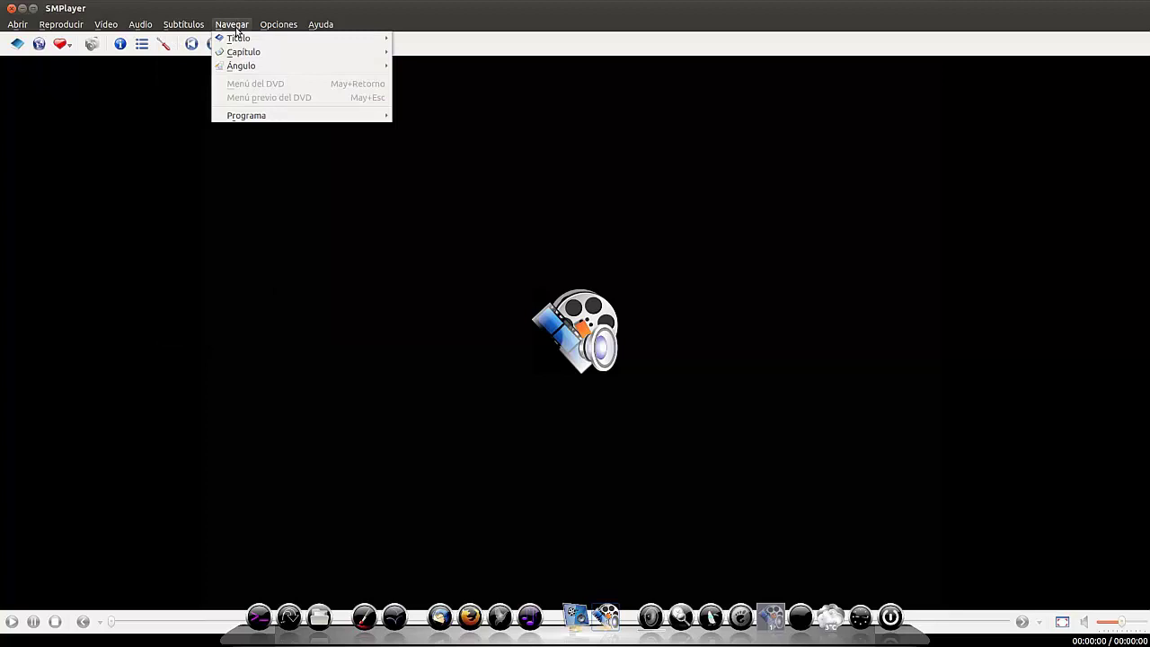
mouse_move(289, 24)
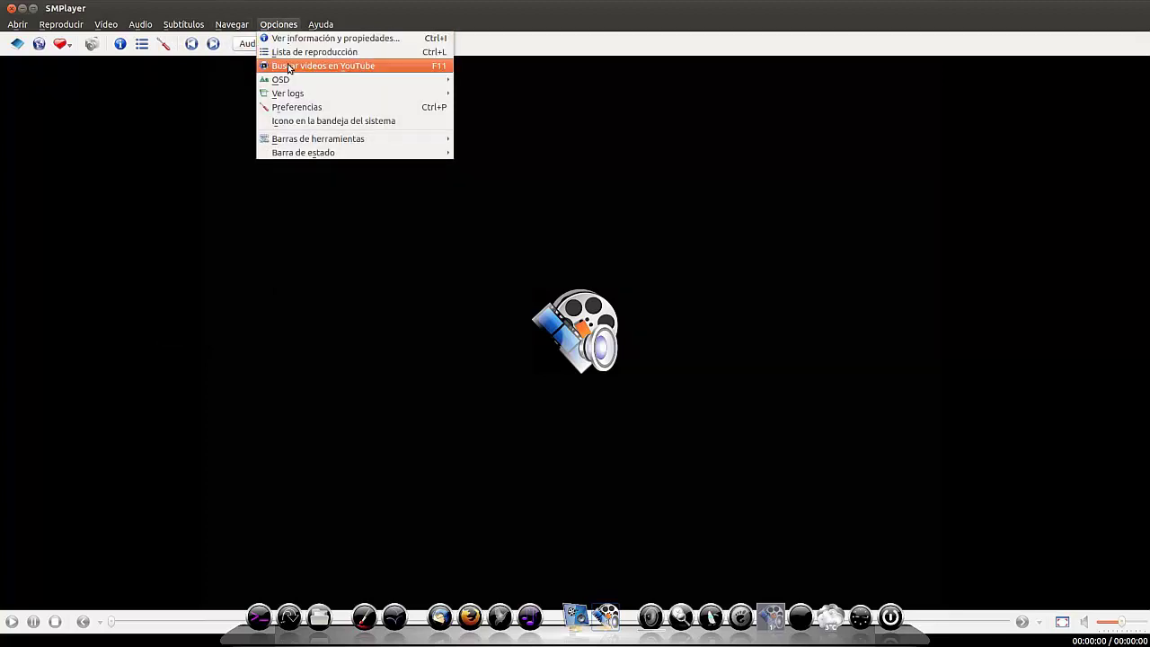
click(289, 66)
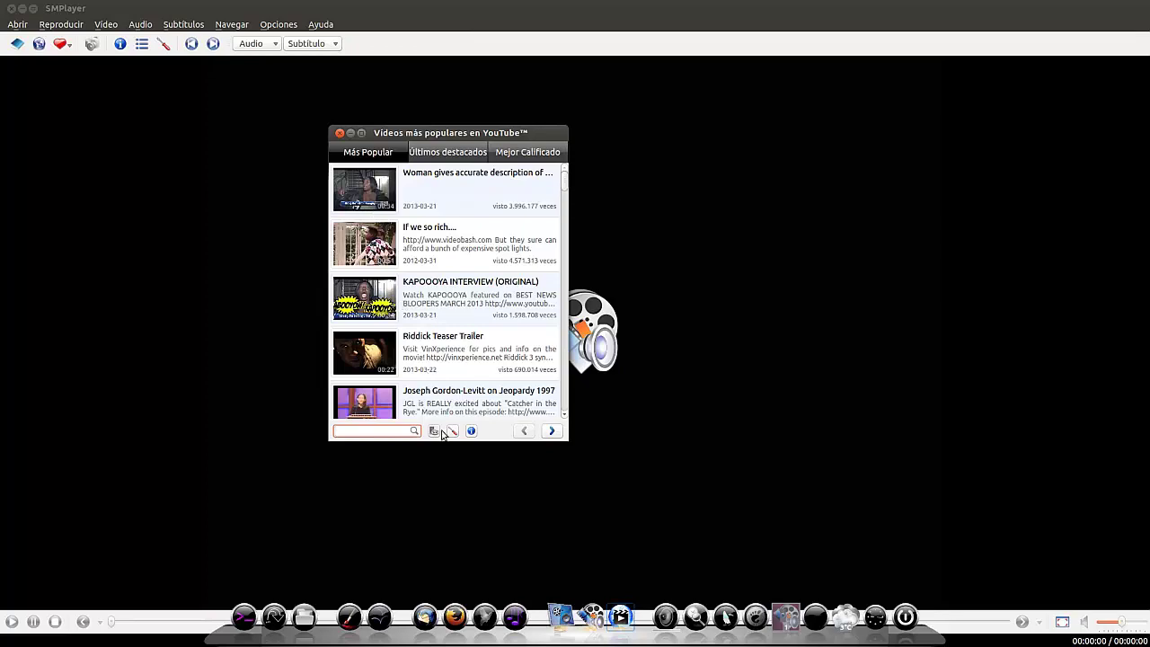
Play the first of the most popular YouTube videos, minimize the video list, and stop the playback.
double_click(378, 184)
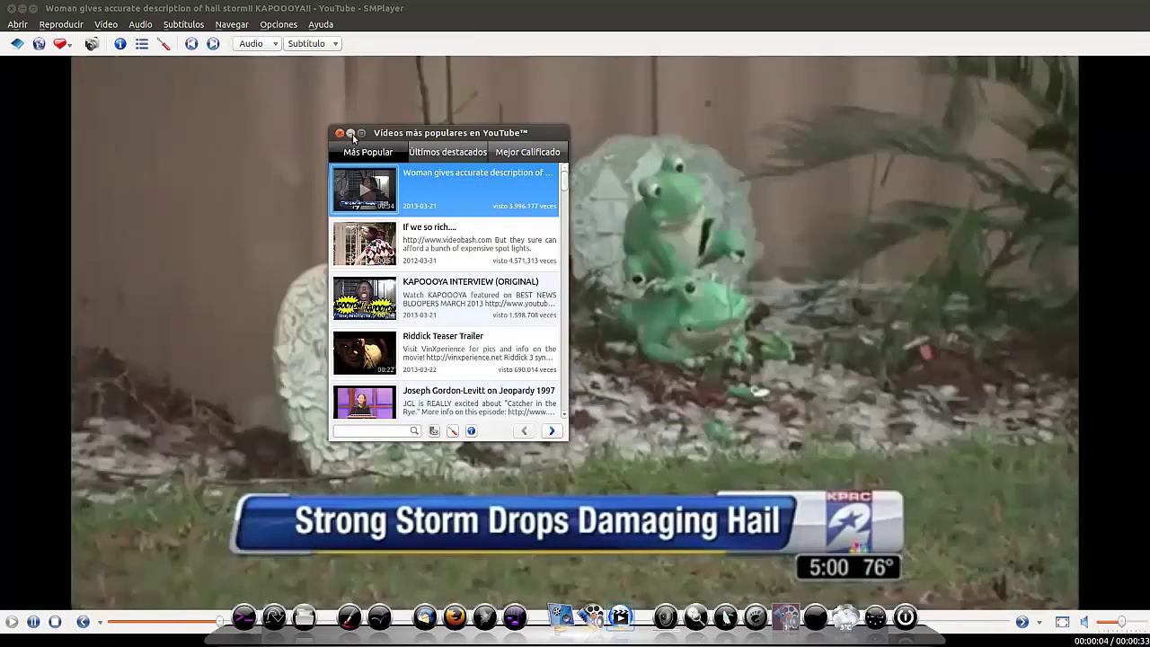
click(351, 132)
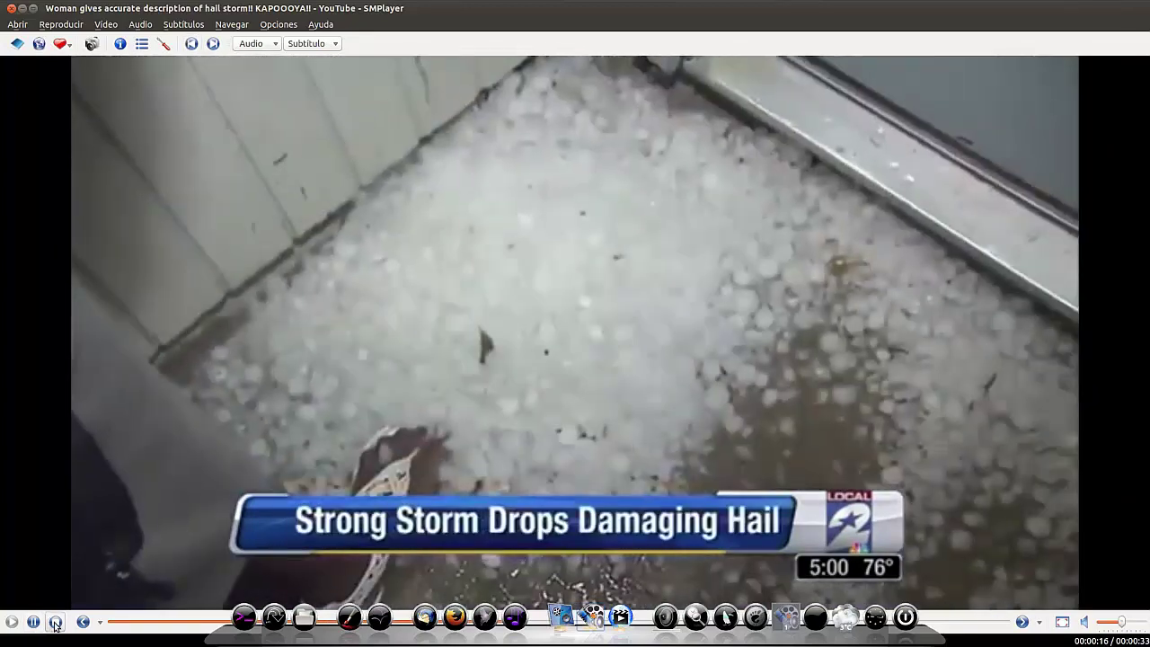
click(54, 621)
click(284, 26)
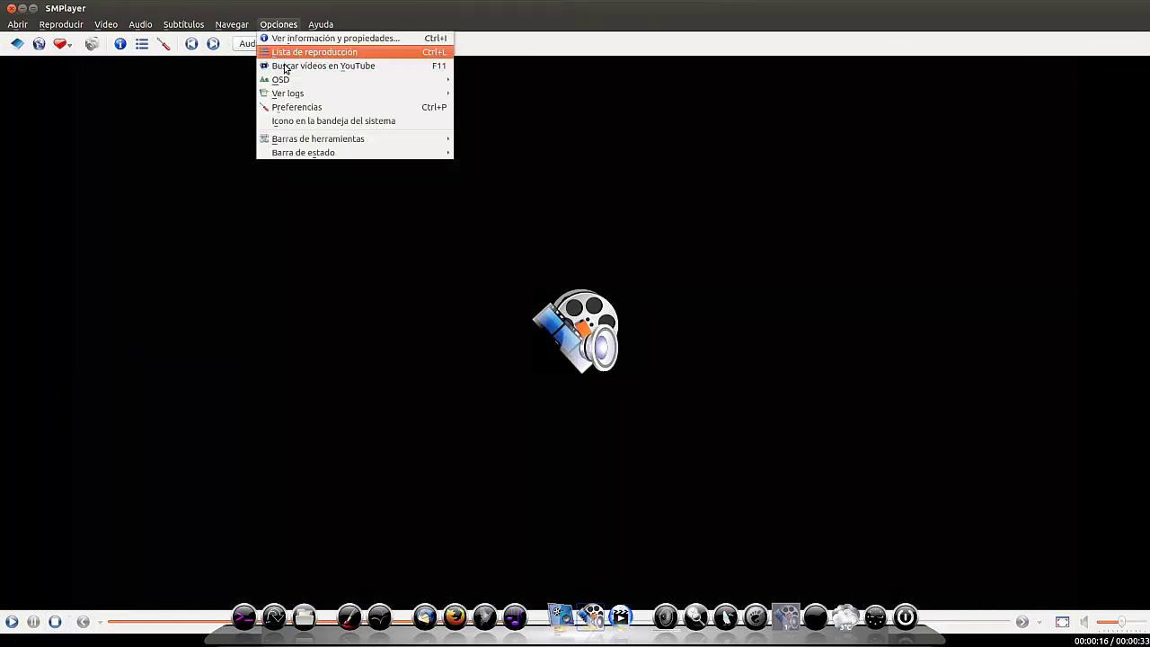
mouse_move(295, 147)
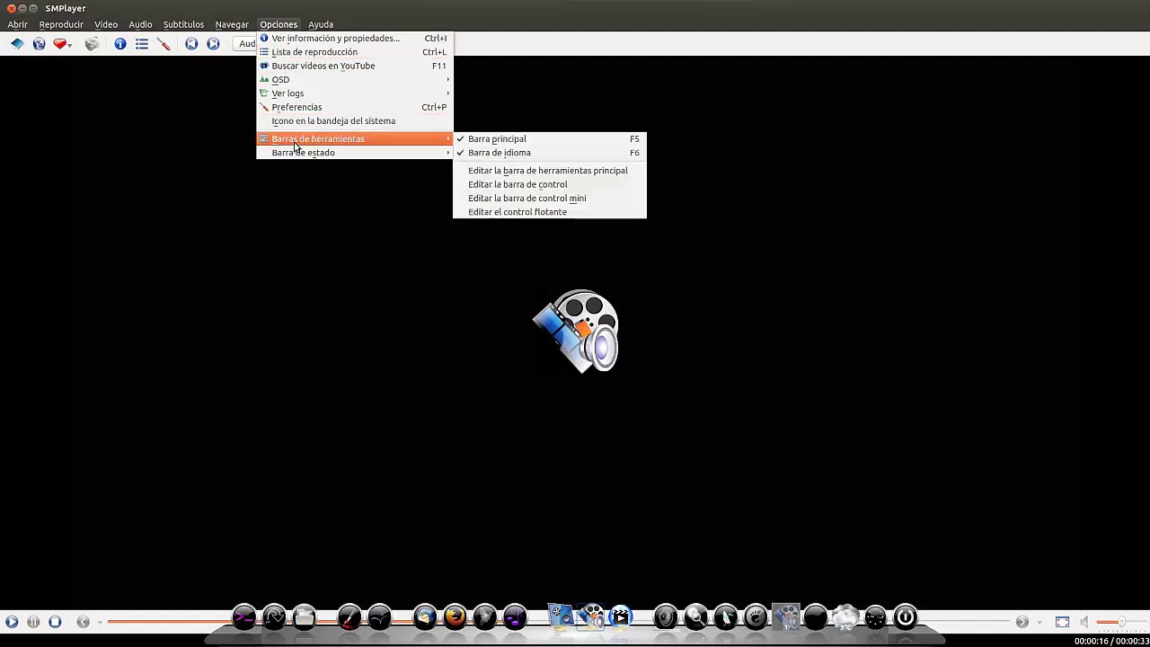
click(279, 24)
Review the version information and contributions in the About SMPlayer window, and close it.
click(322, 25)
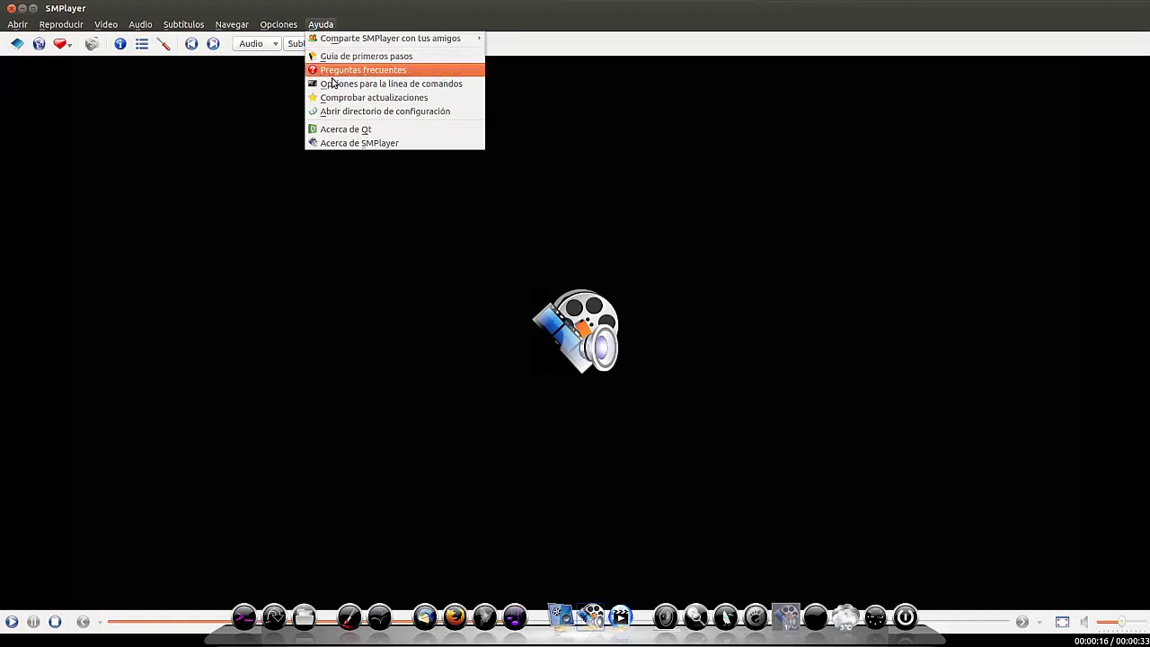
click(338, 143)
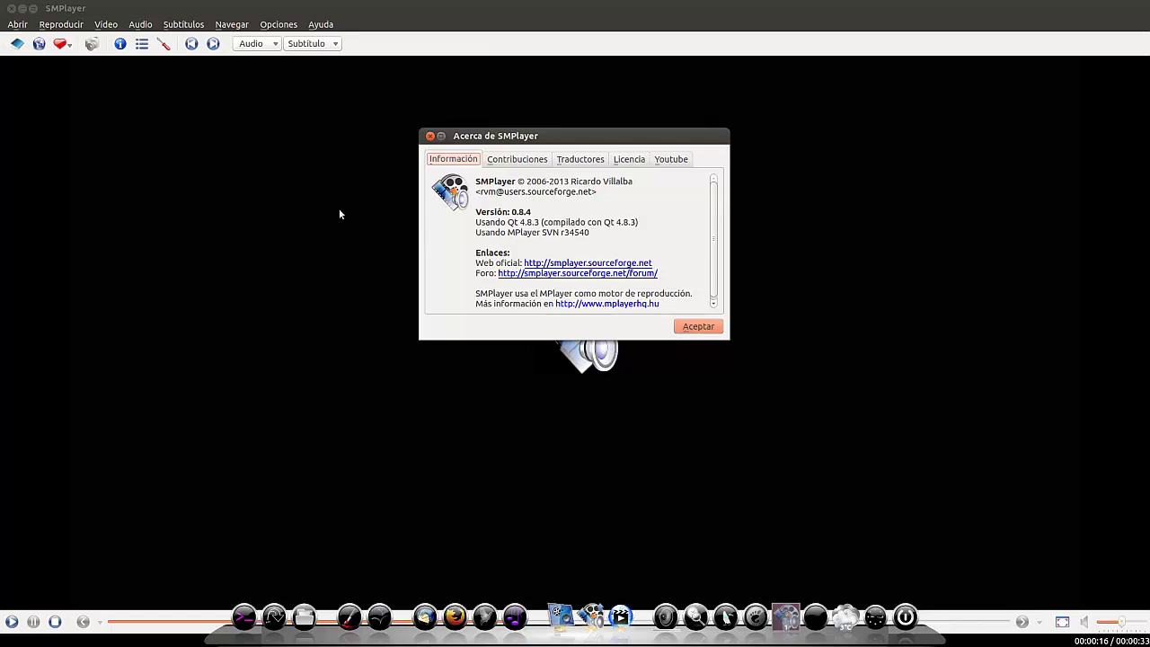
click(510, 161)
click(454, 159)
click(430, 136)
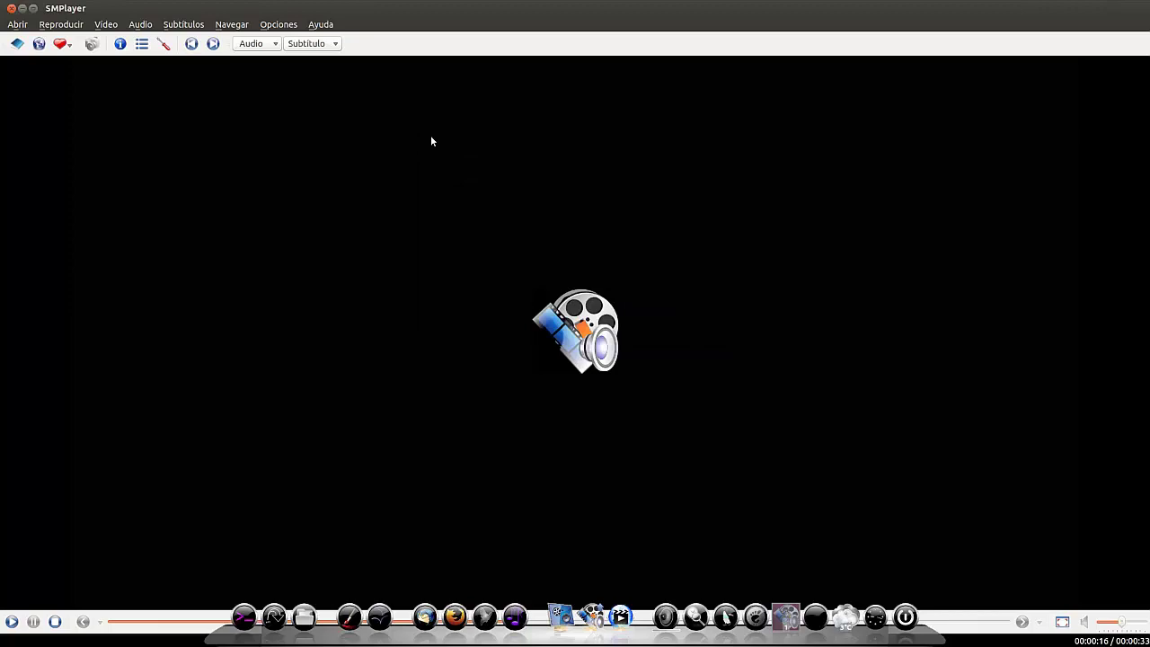
Close SMPlayer and bring up the window options of the minimized YouTube browser in the dock.
click(11, 8)
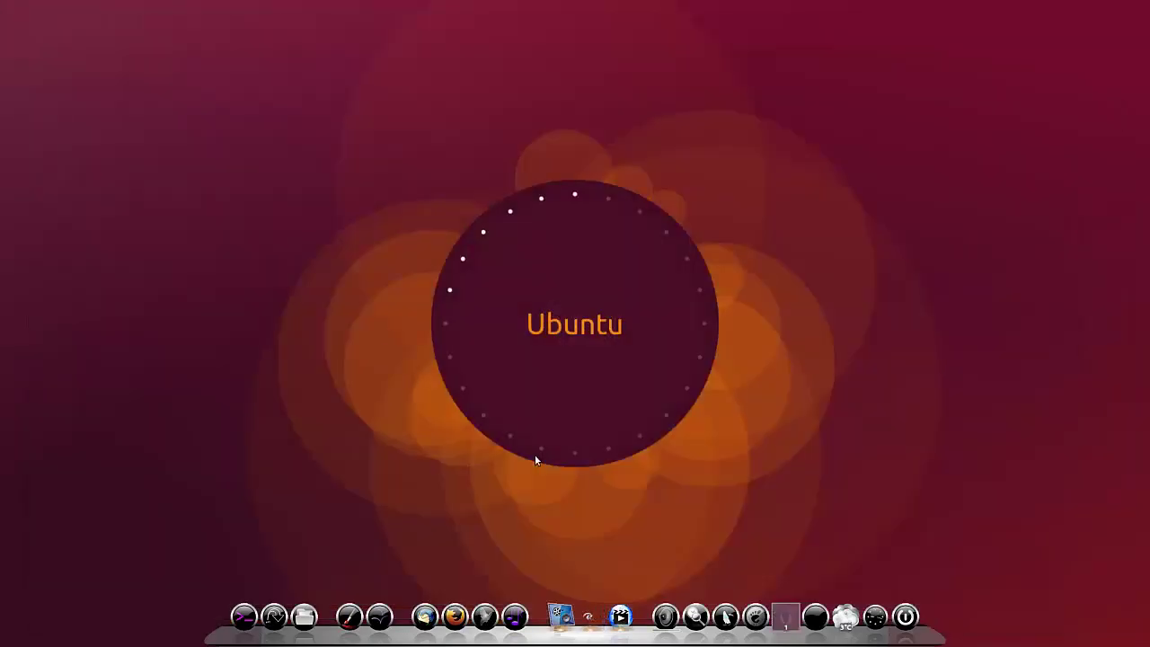
right_click(608, 621)
mouse_move(617, 580)
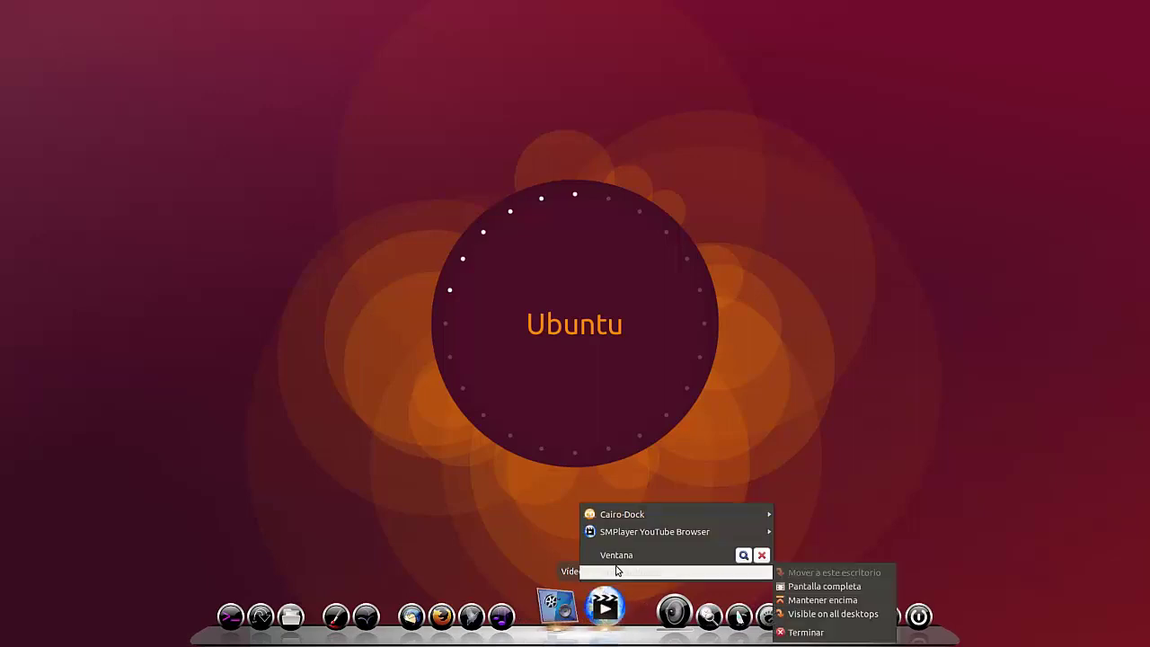